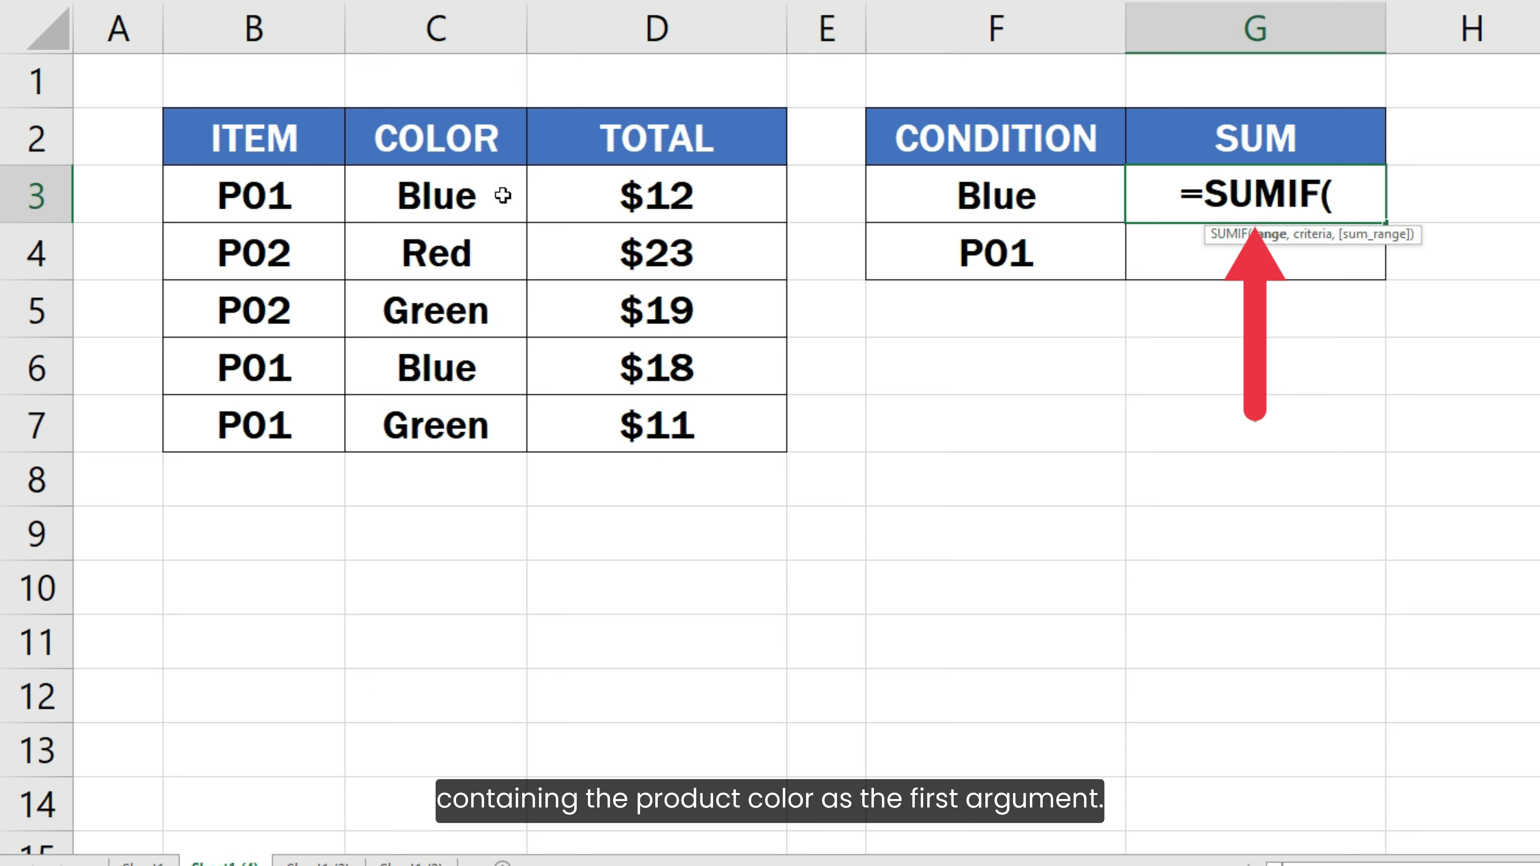
Complete the SUMIF formula in G3 with range C3:C7, criteria "Blue" and sum range D3:D7
left_click_drag(502, 195, 486, 421)
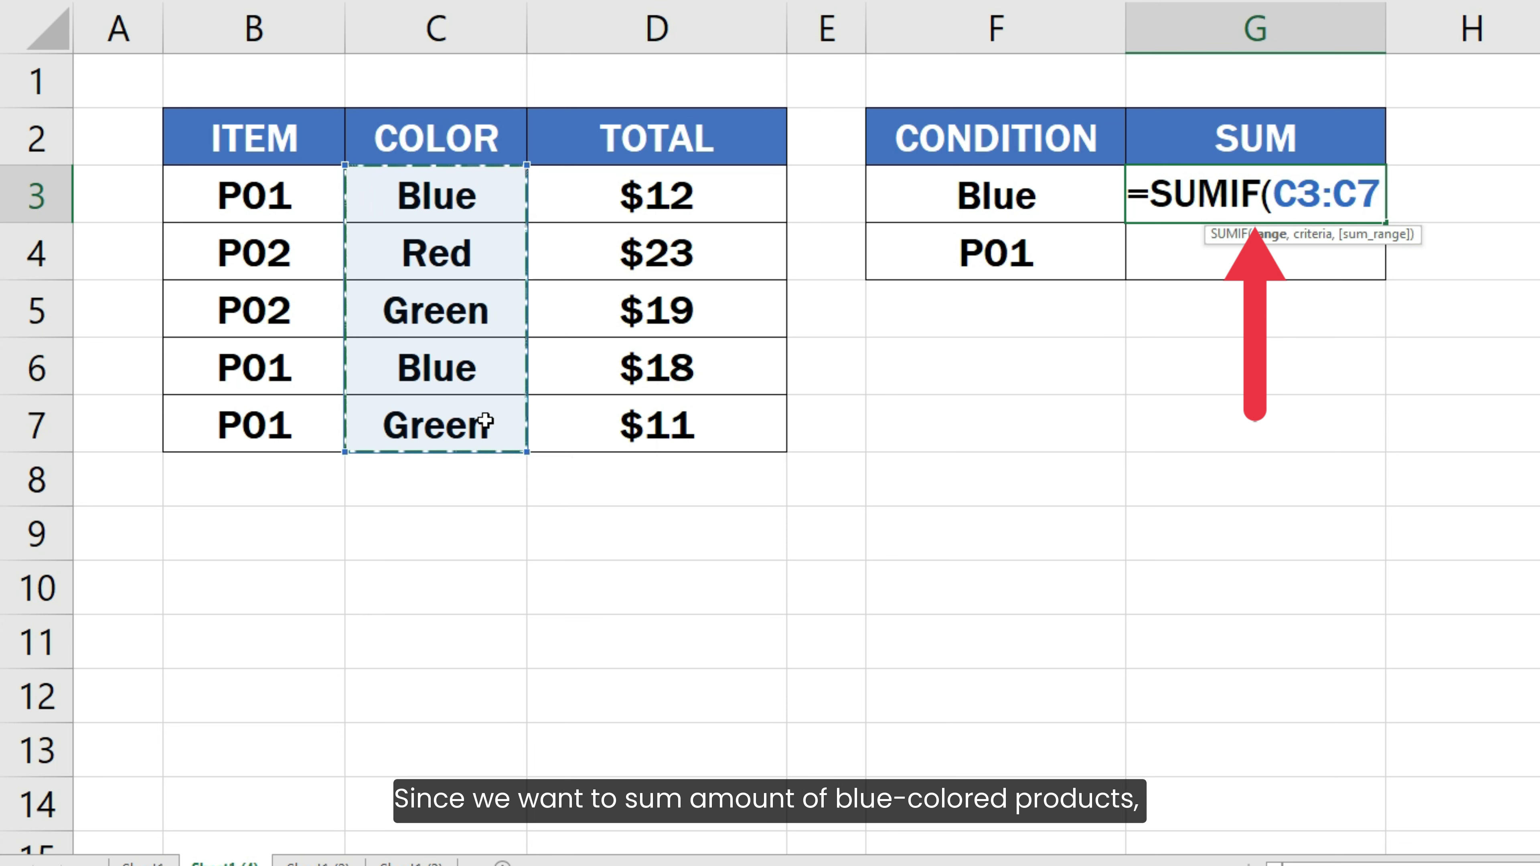
type(", ")
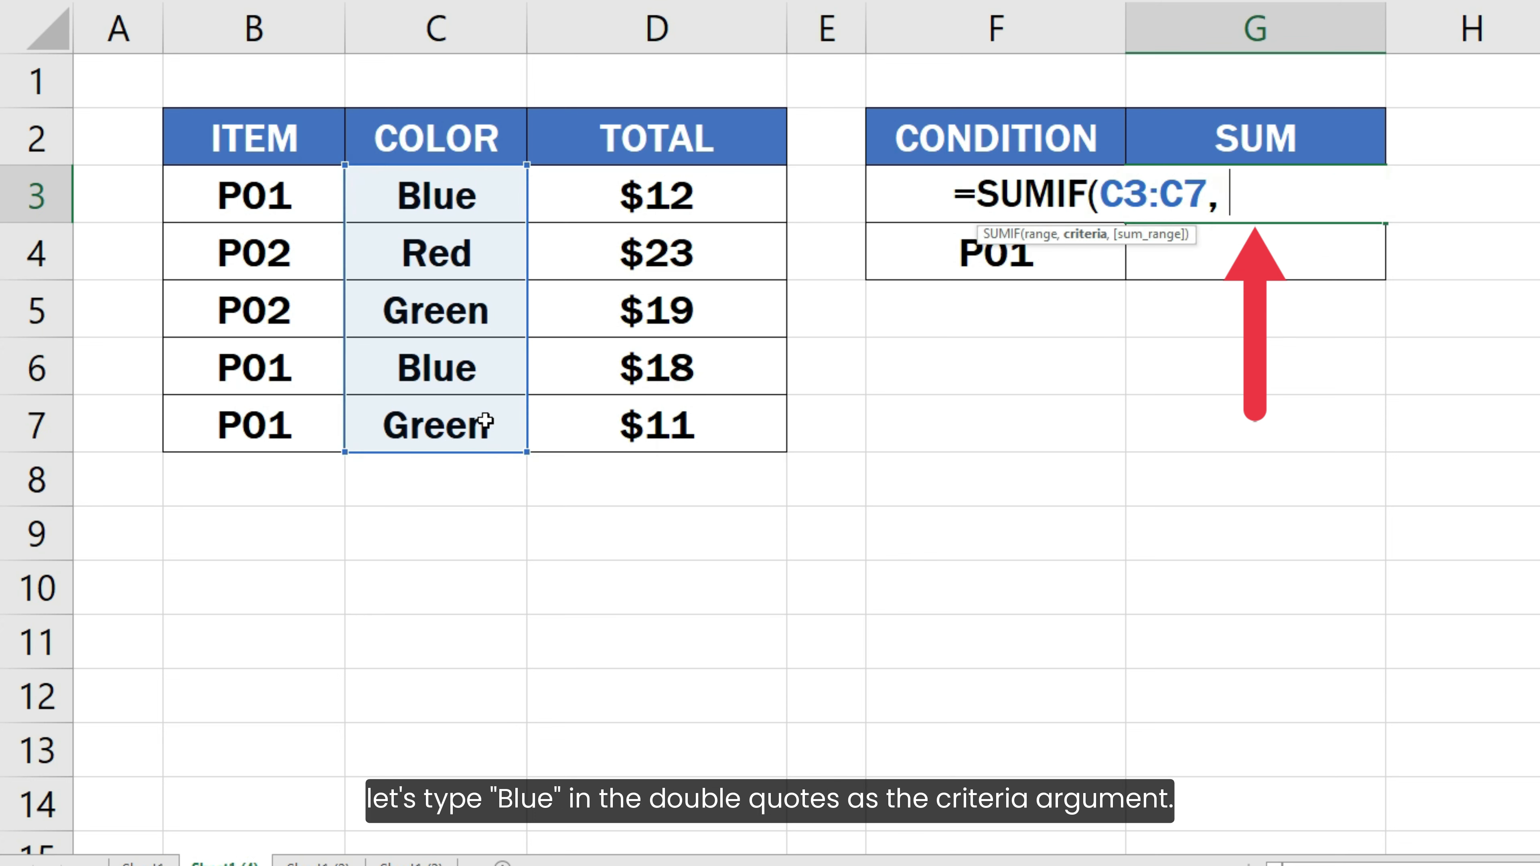
type("\"Blue")
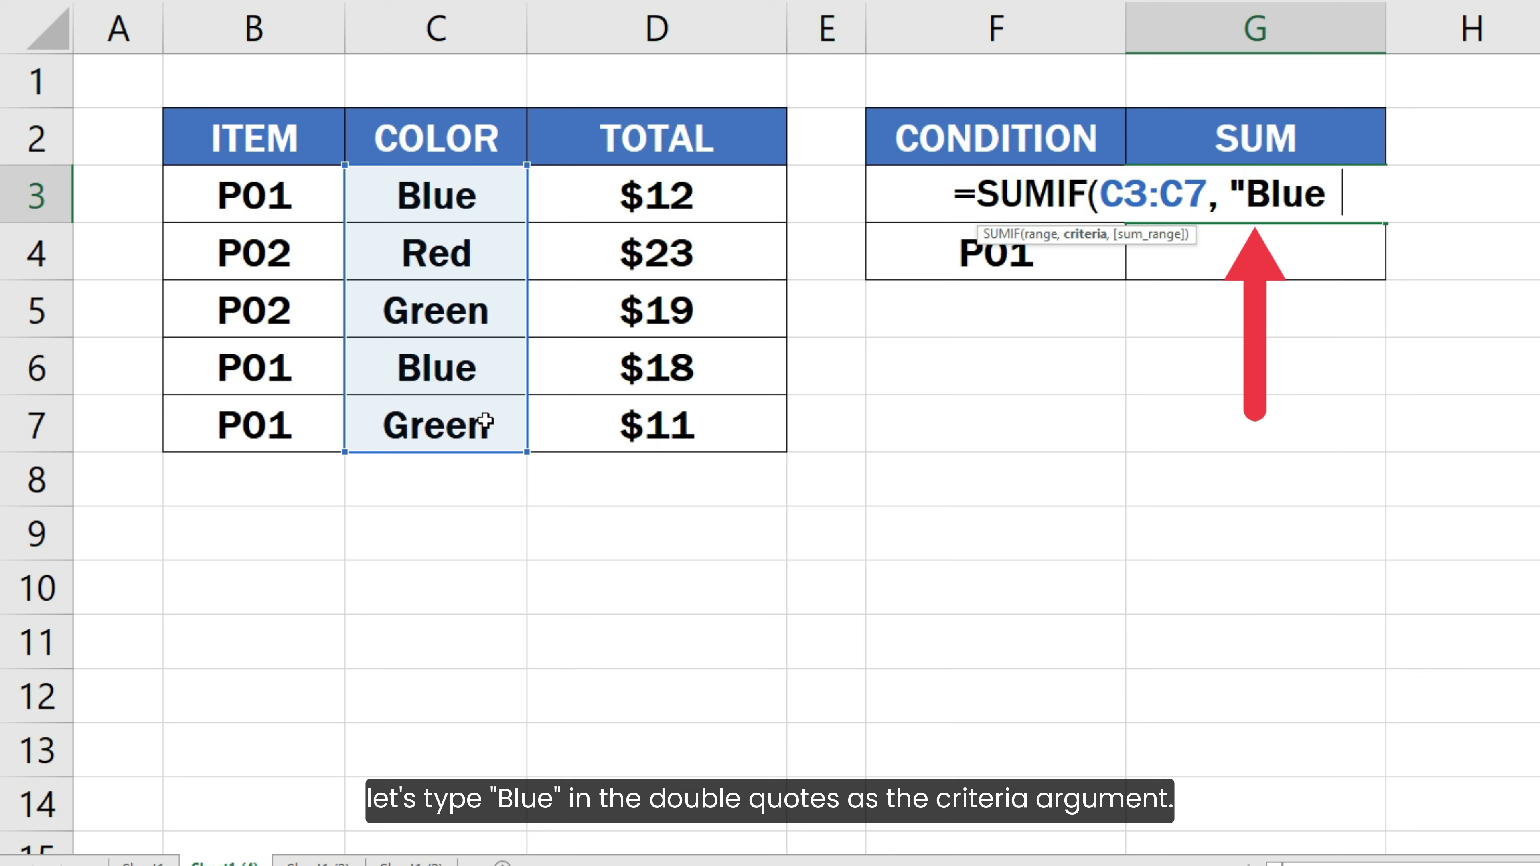
key("BackSpace")
type("\",")
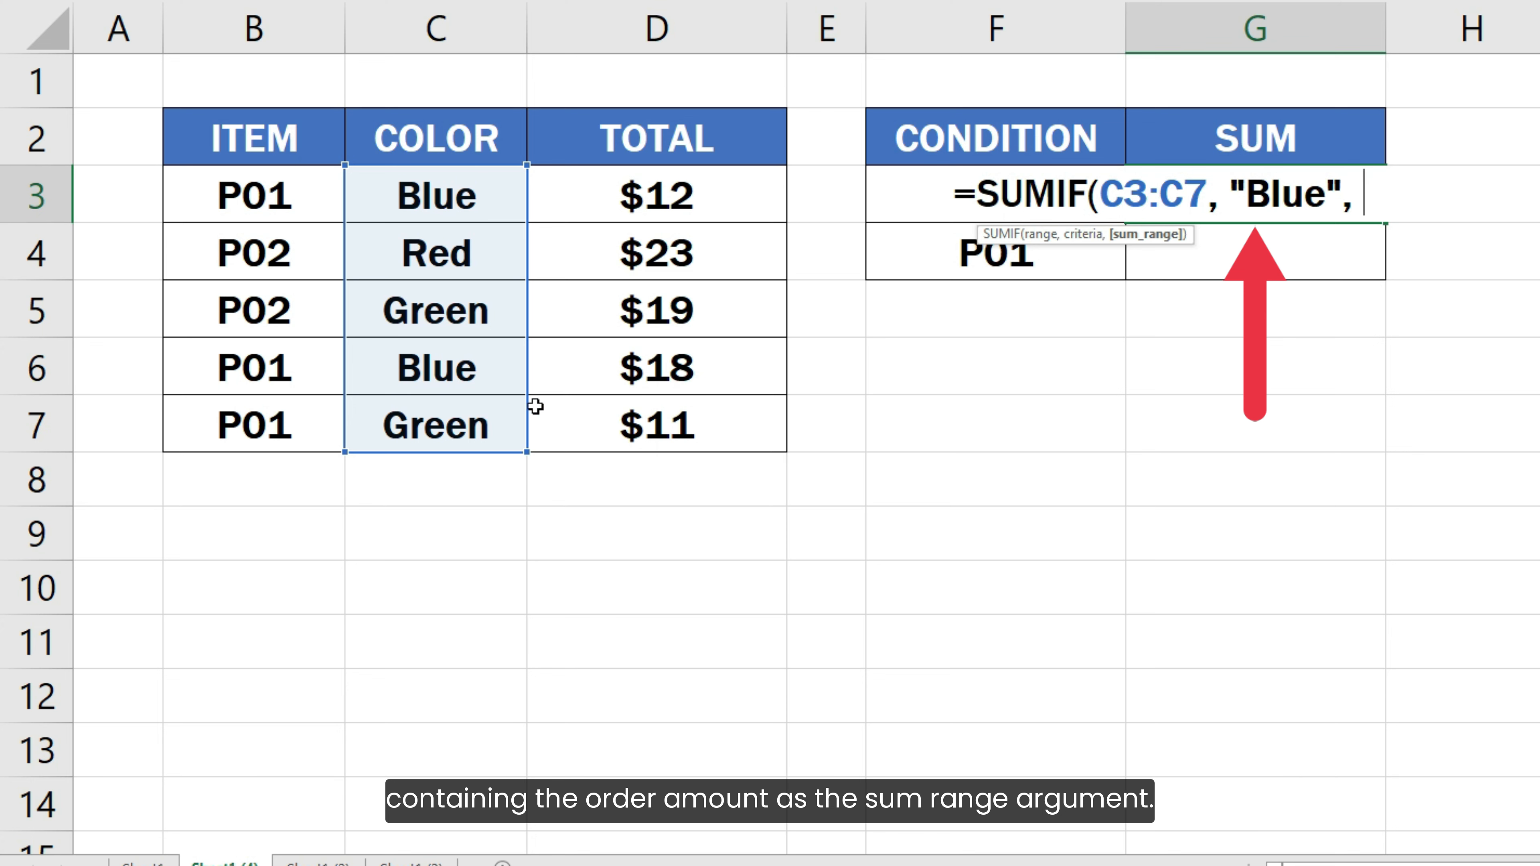
left_click_drag(635, 204, 649, 411)
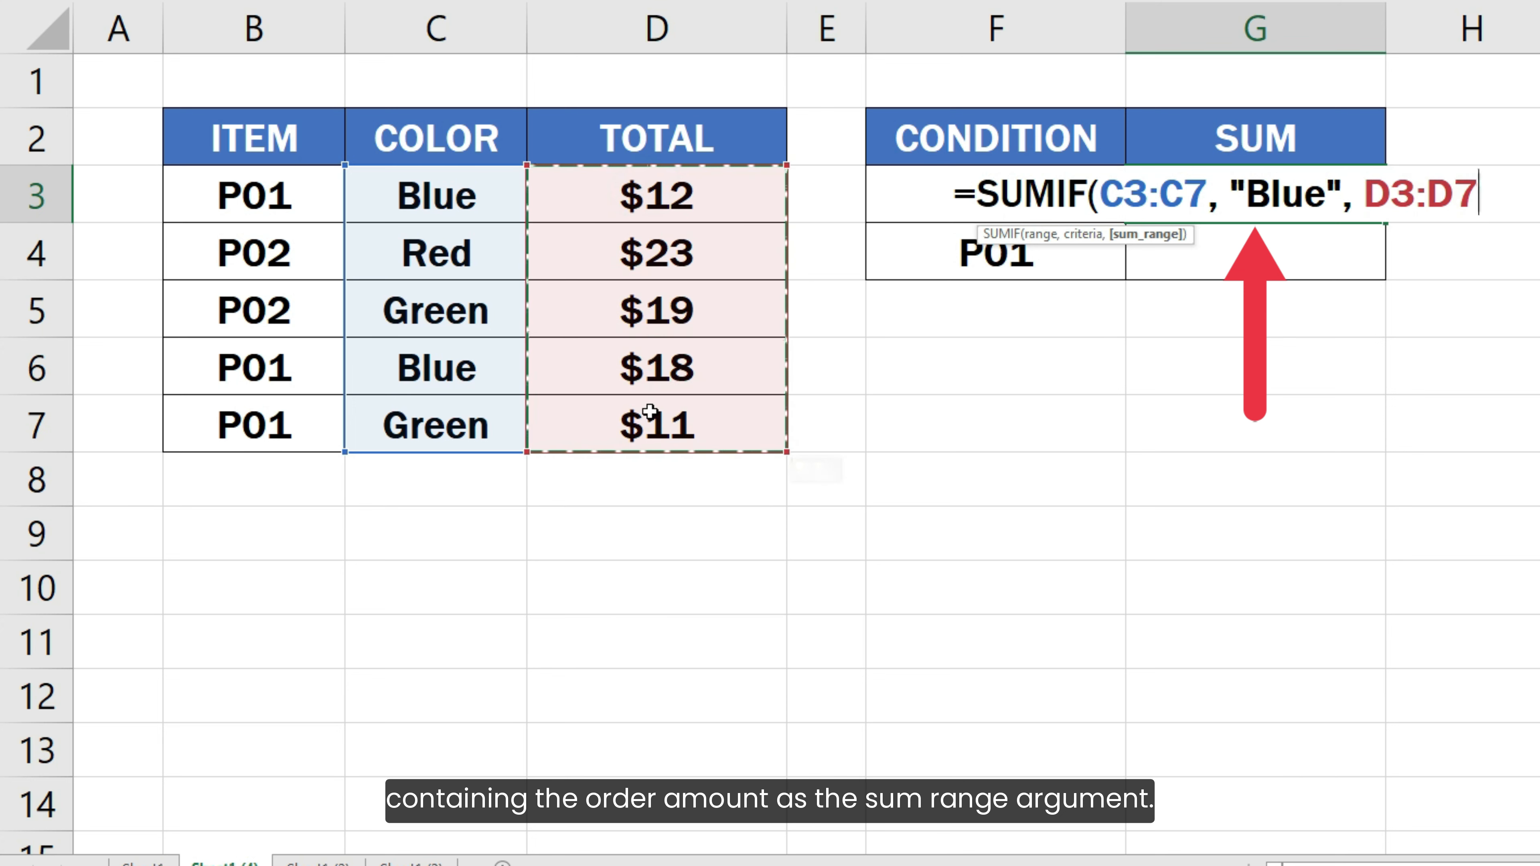
type(")")
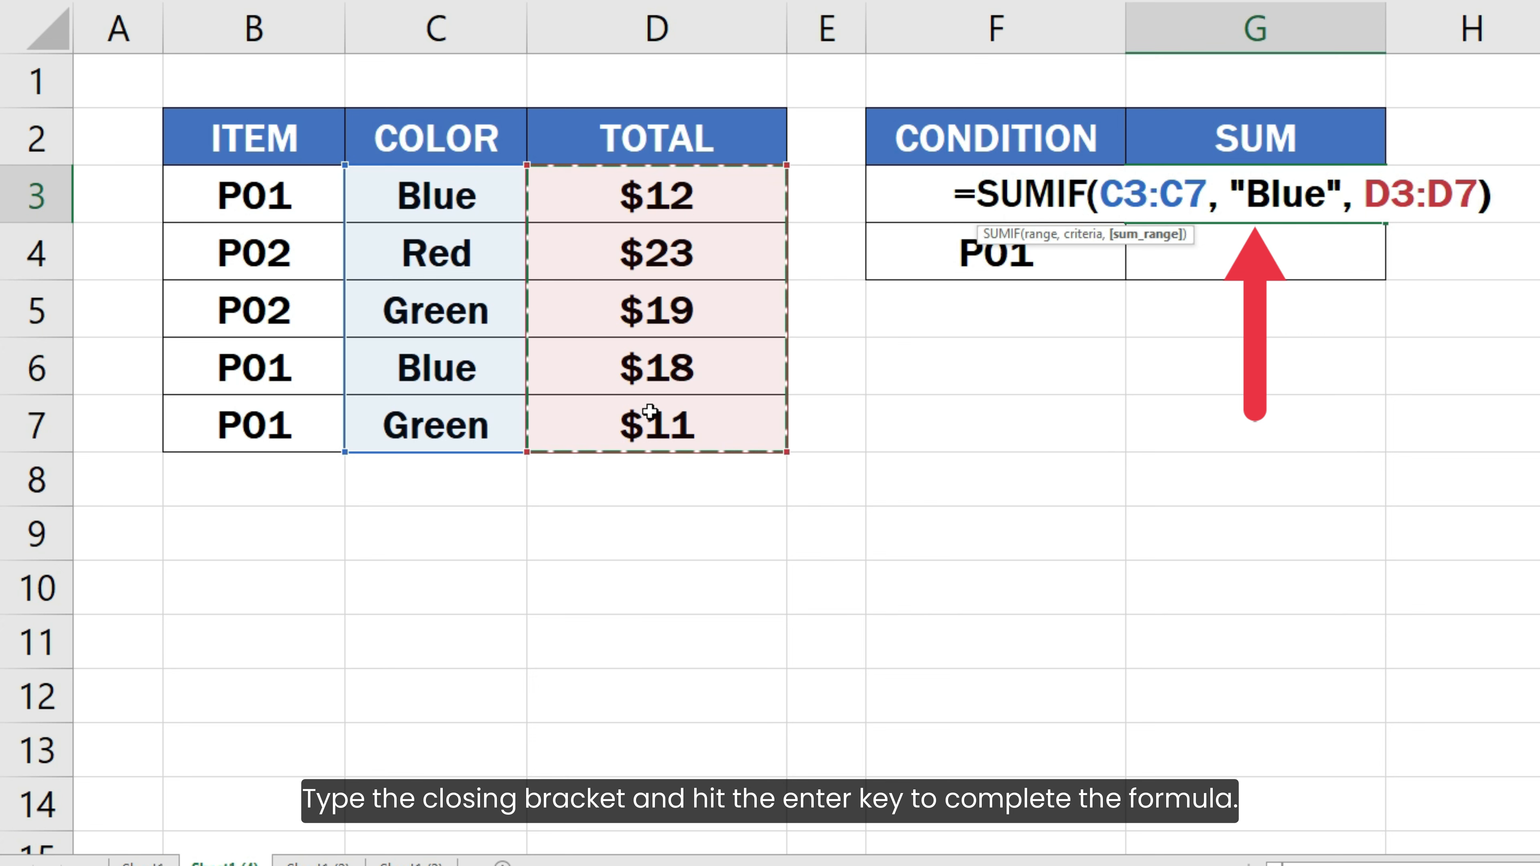
key("Return")
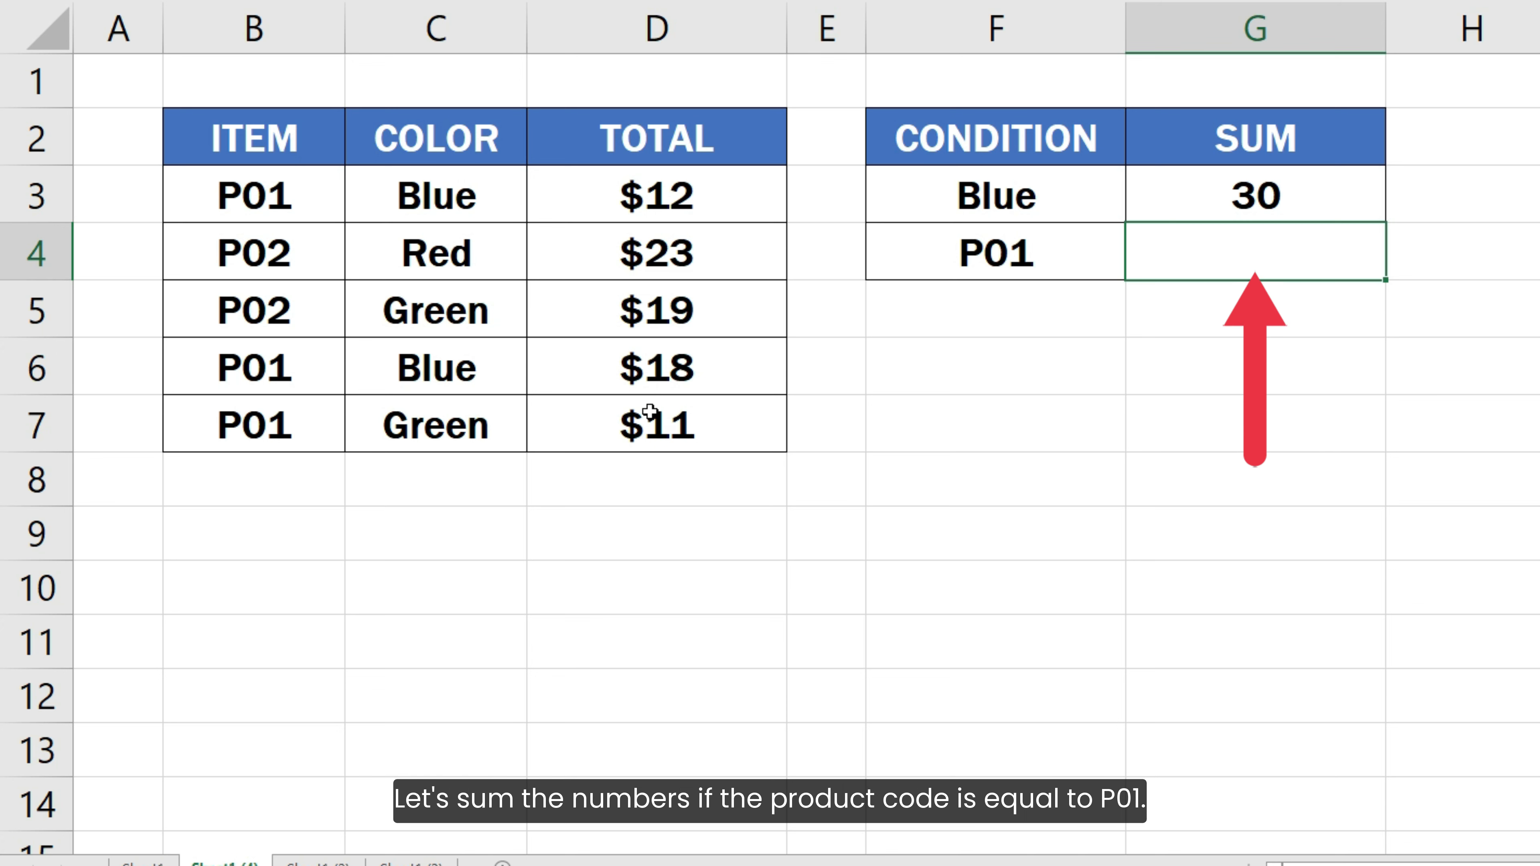
Enter the formula =SUMIF(B3:B7, "P01", D3:D7) in G4 to sum the totals for item P01
type("=")
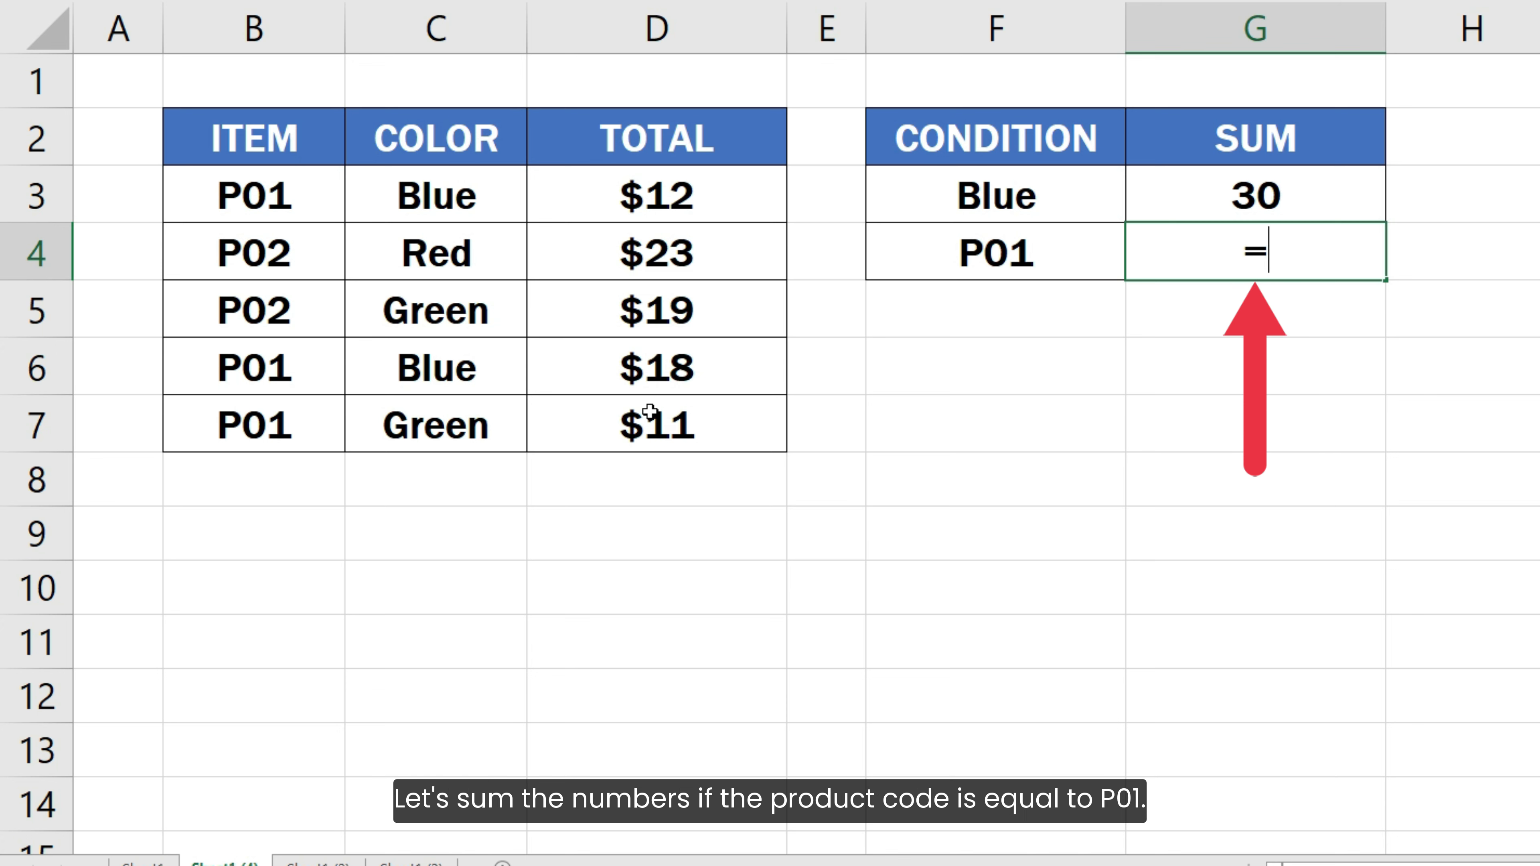
type("SUMIF(")
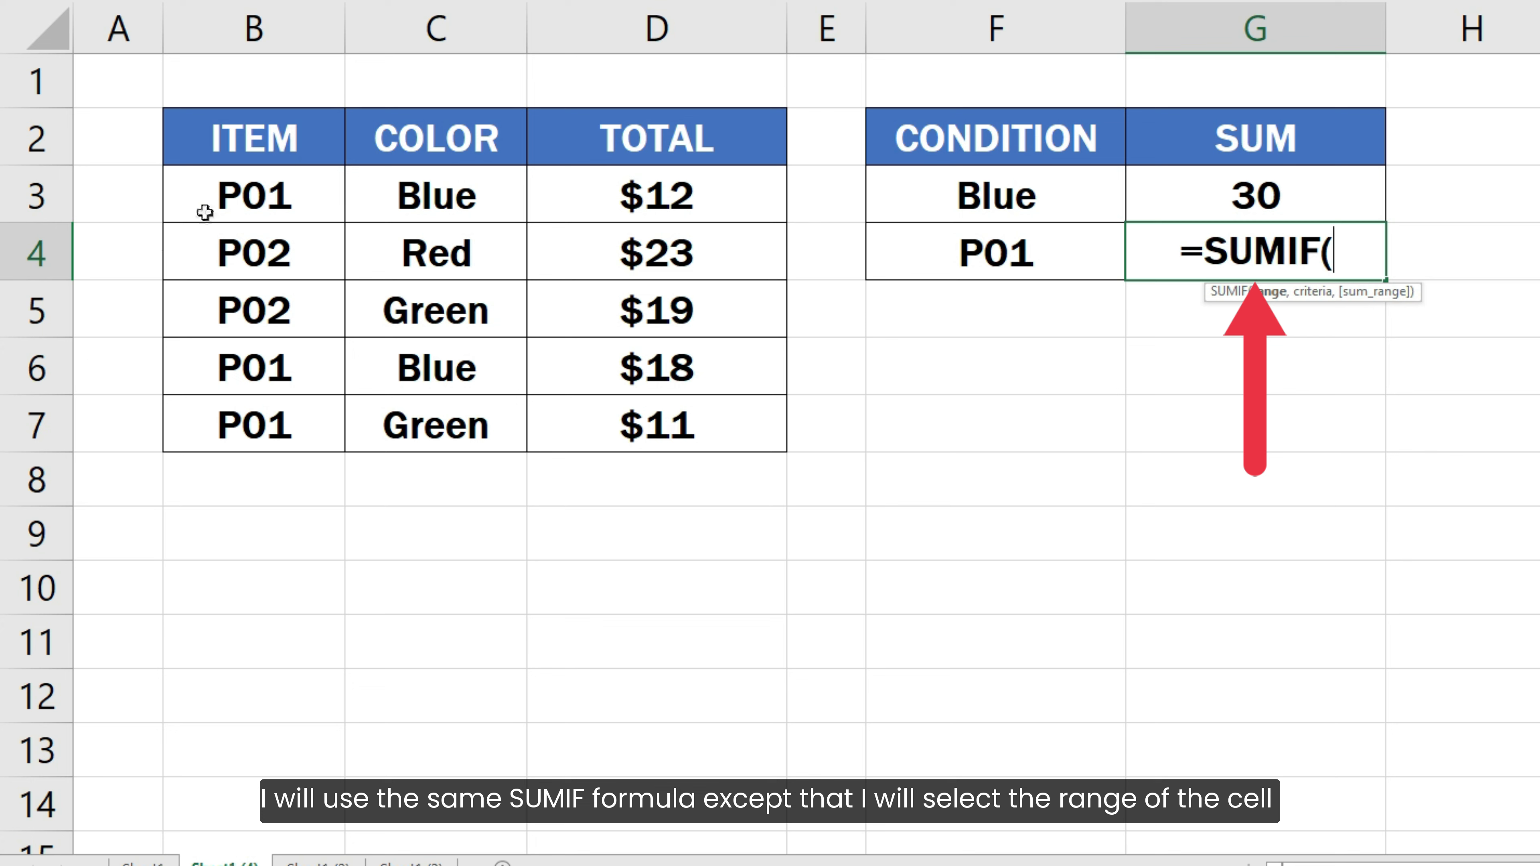
left_click_drag(236, 195, 271, 420)
type(", \"")
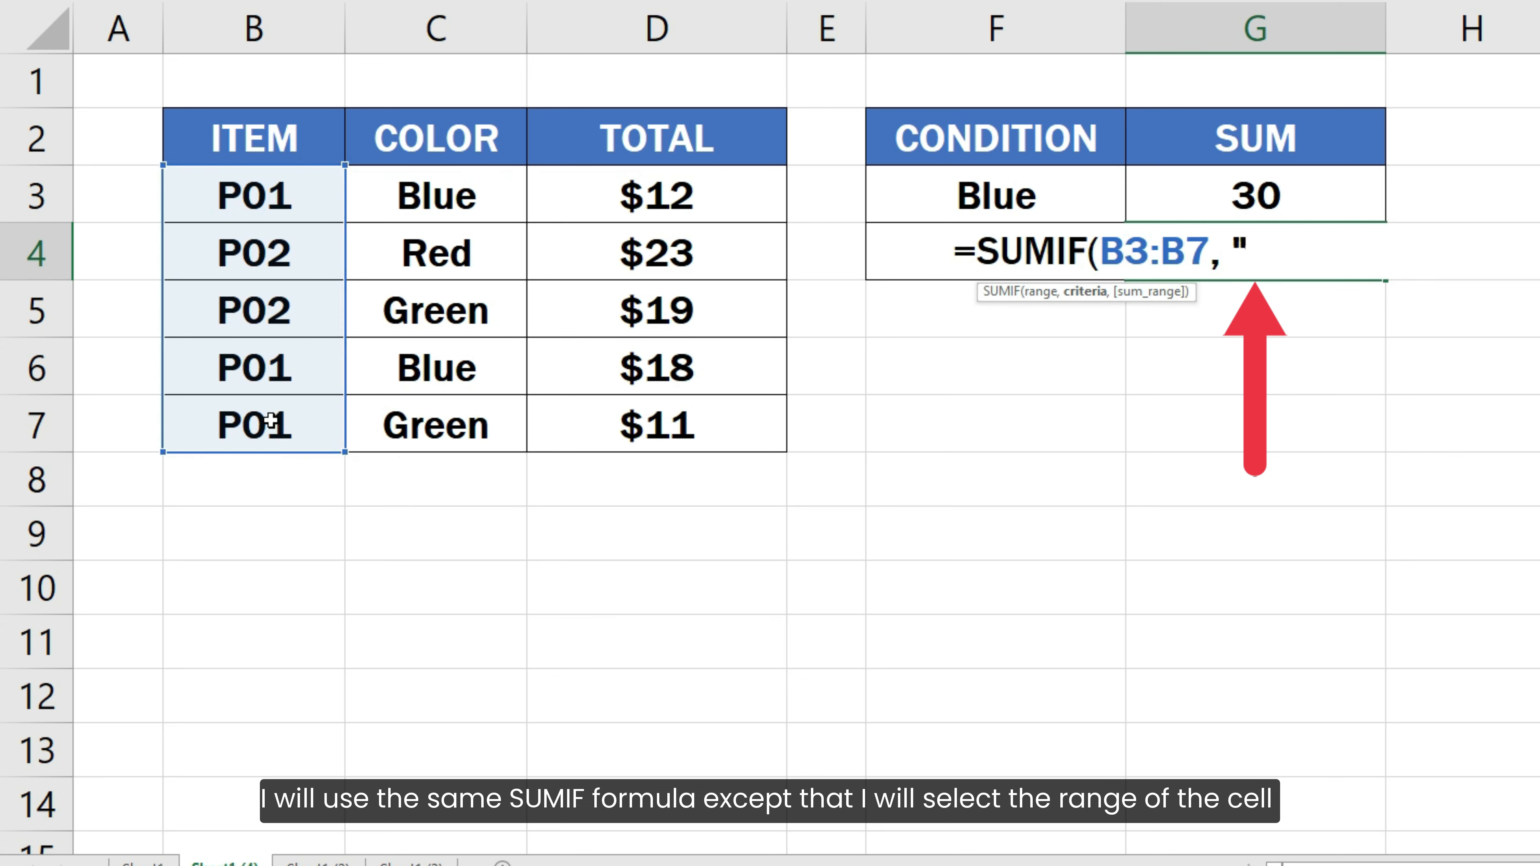
type("P01\",")
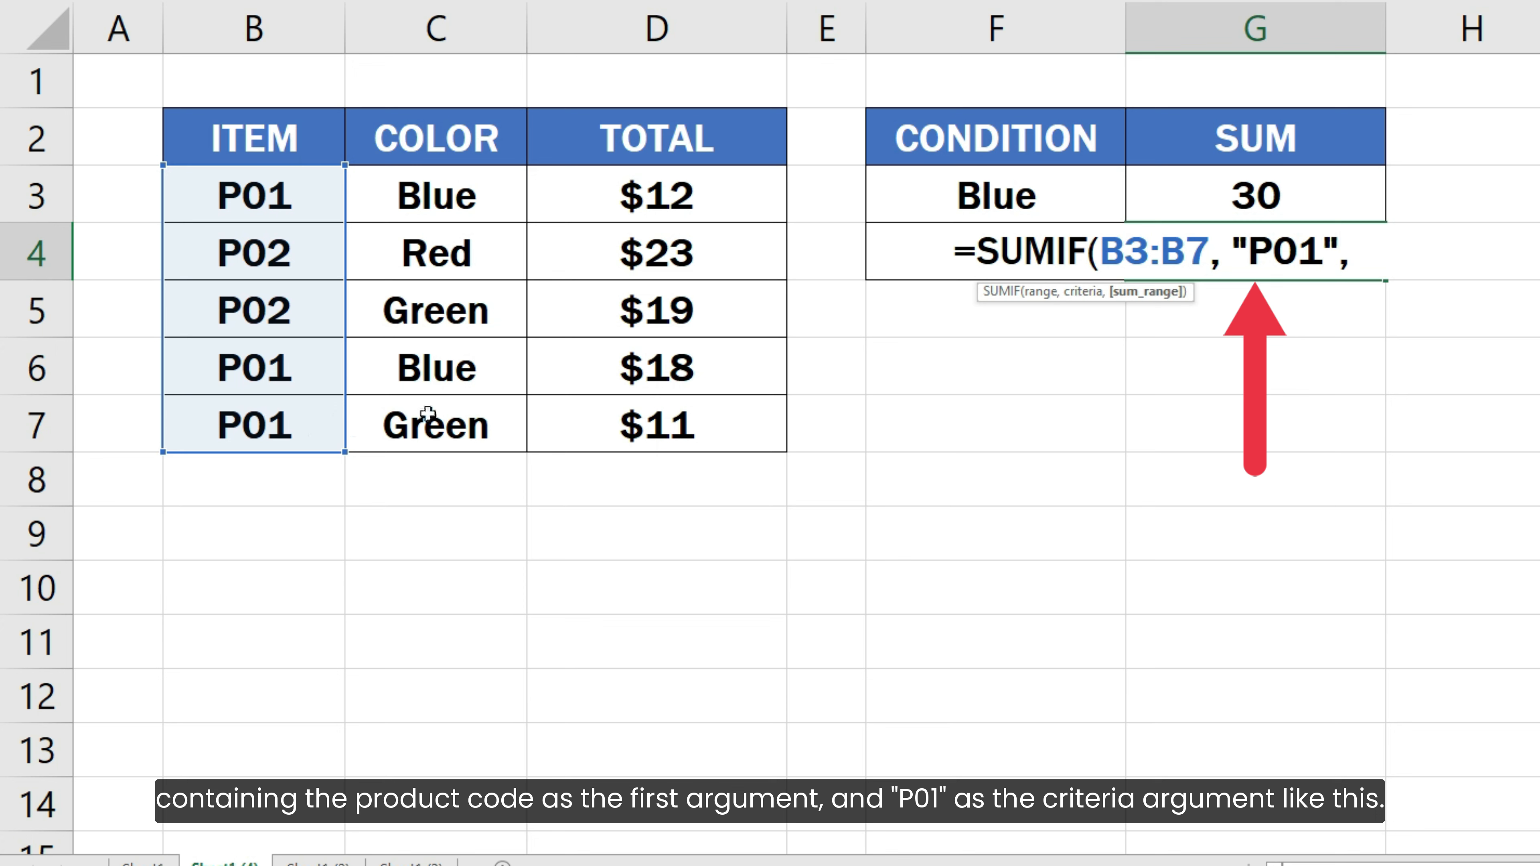
left_click_drag(613, 196, 634, 415)
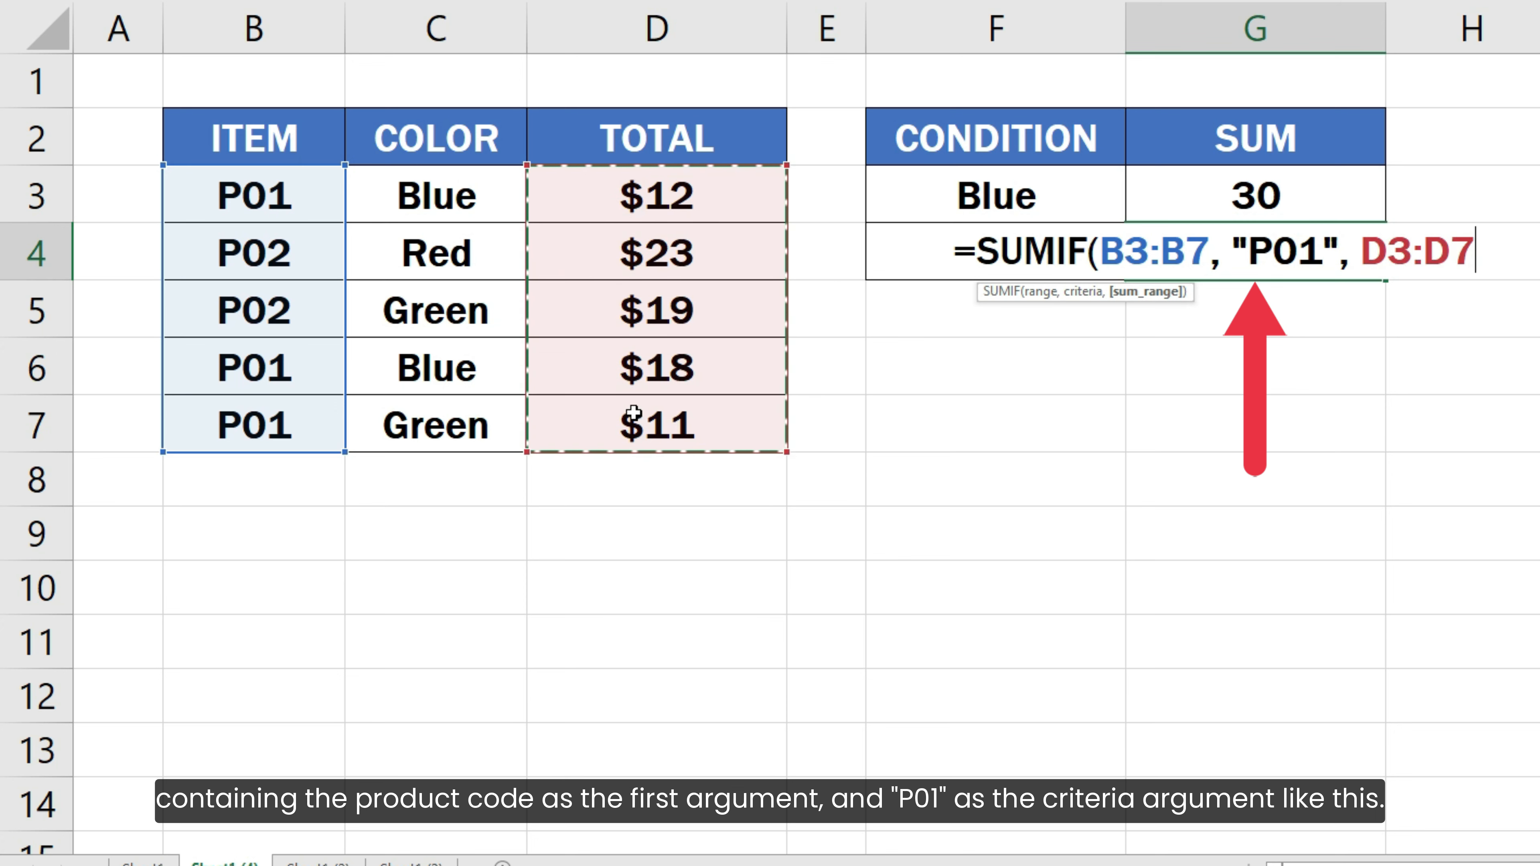
type(")")
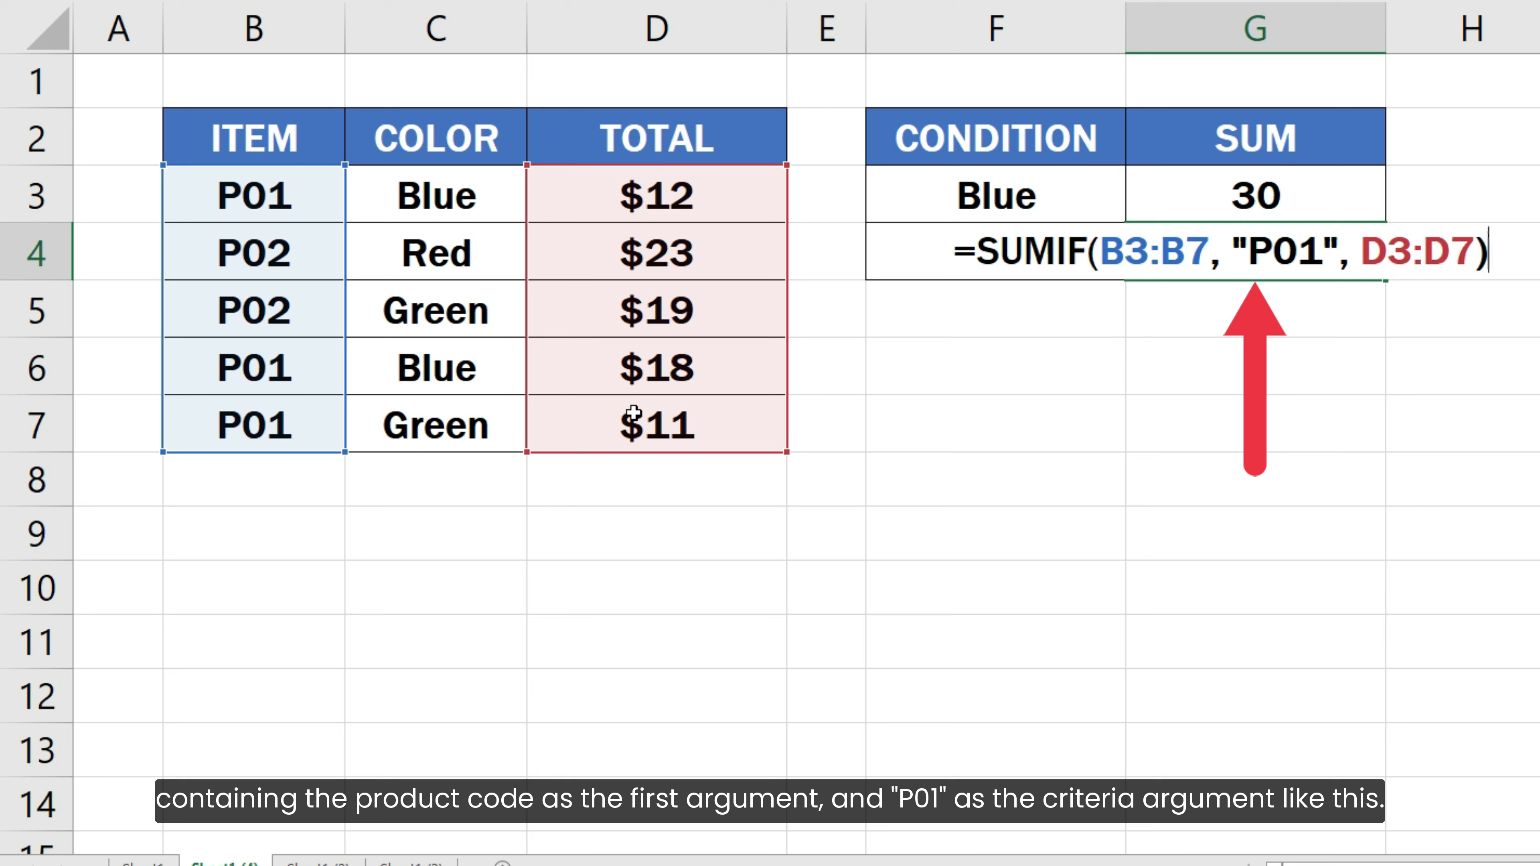
key("Return")
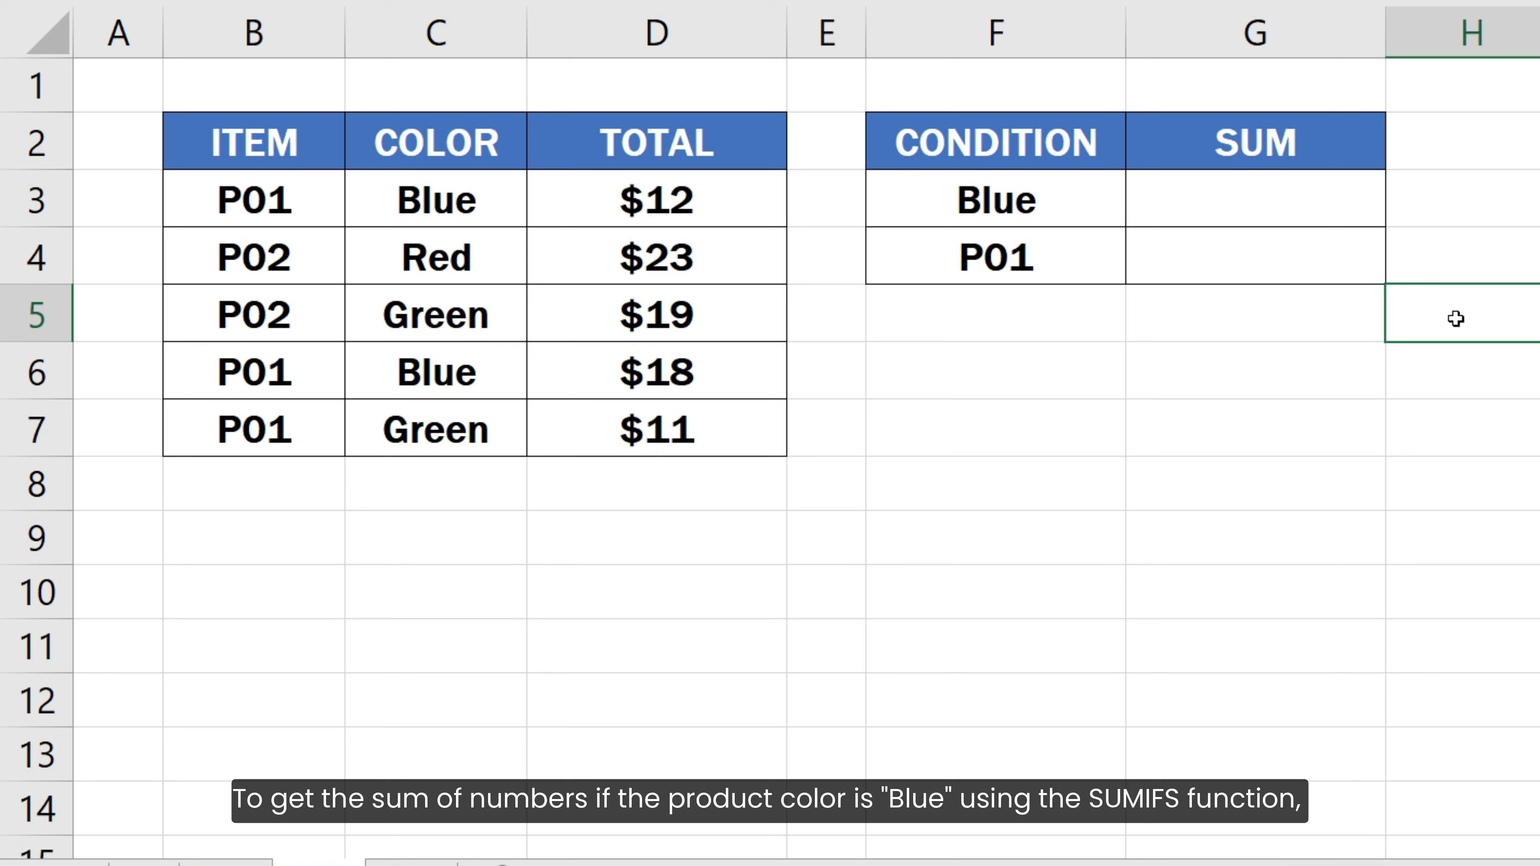
Enter the formula =SUMIFS(D3:D7, C3:C7, "Blue") in G3 to sum the totals for blue products
left_click(1344, 203)
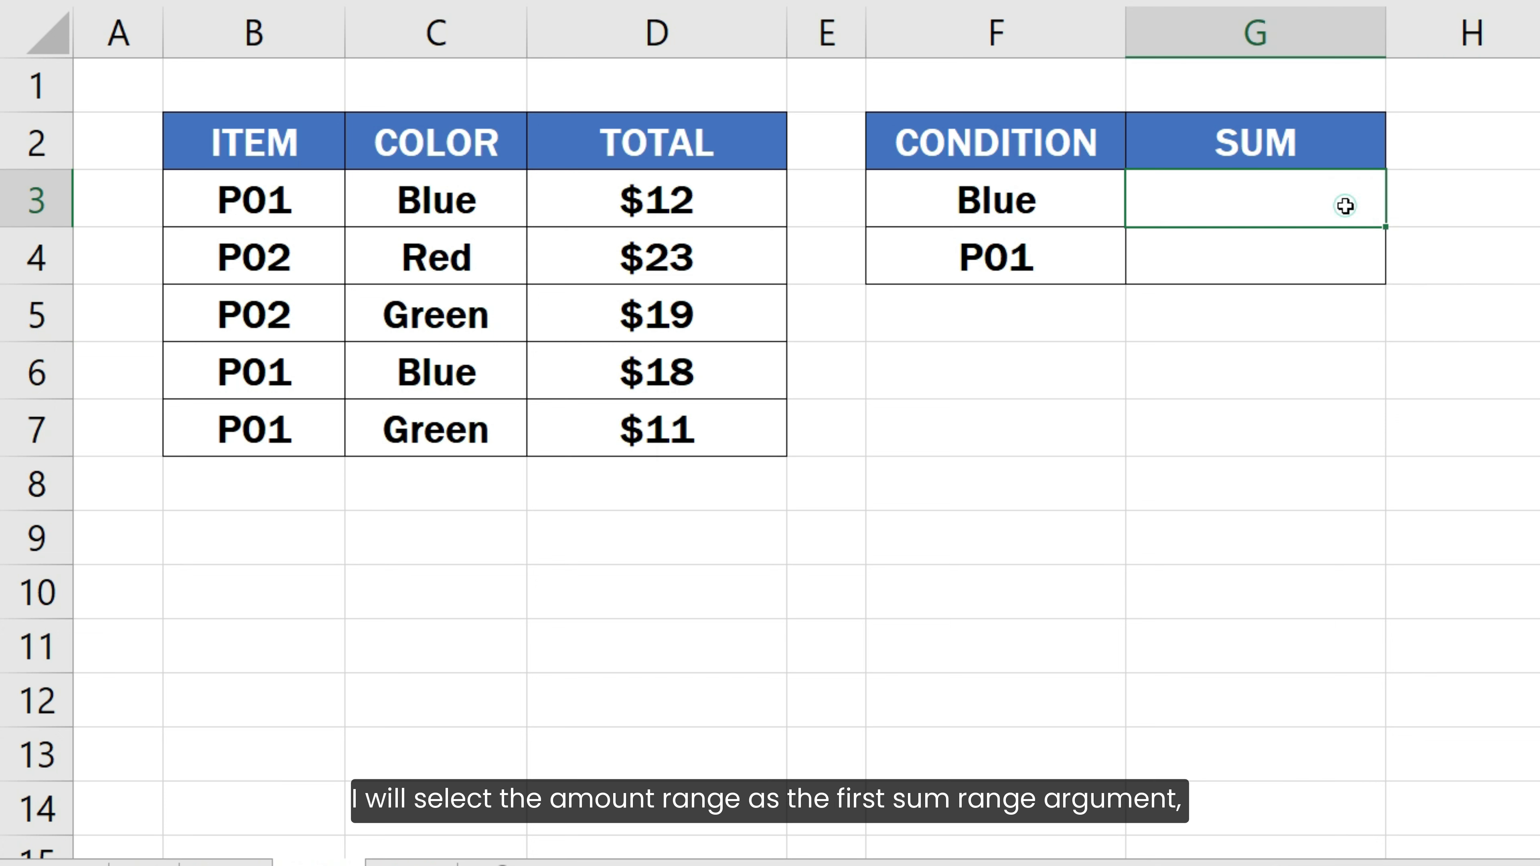
type("=SUMIFS(")
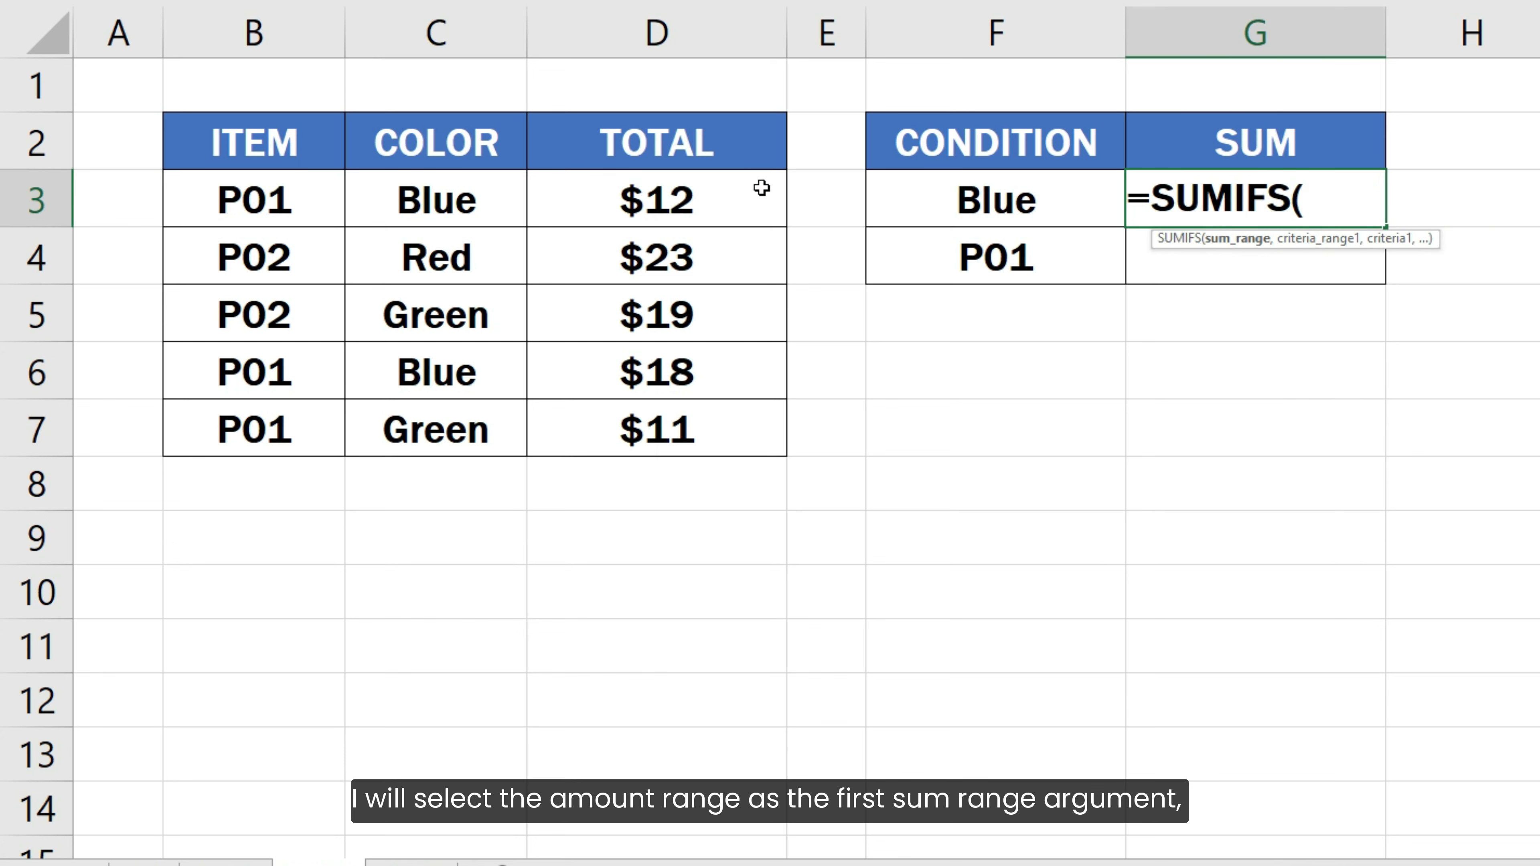
left_click_drag(761, 188, 738, 407)
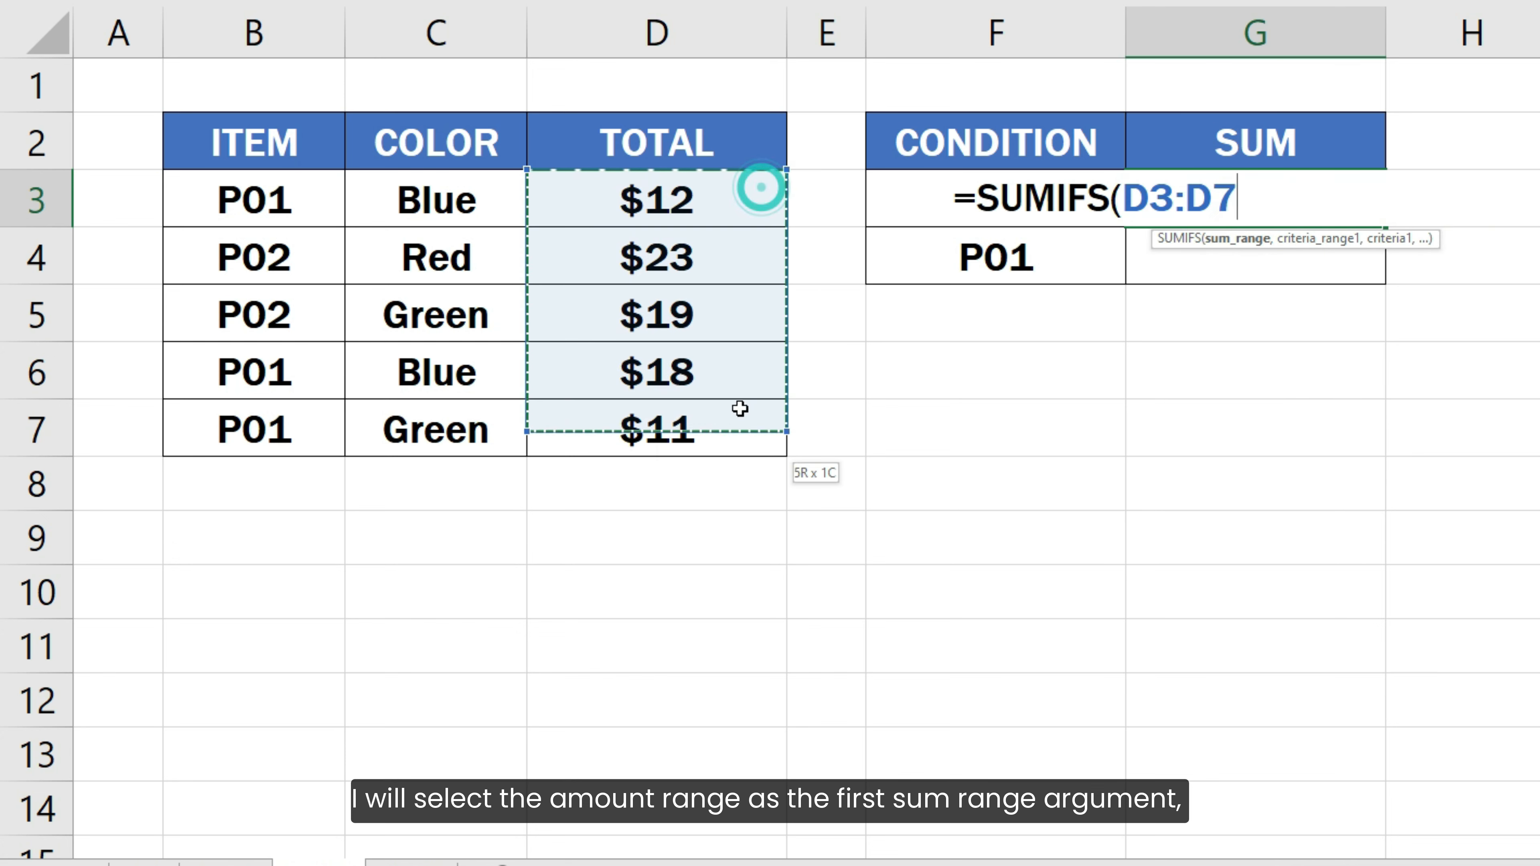
type(",")
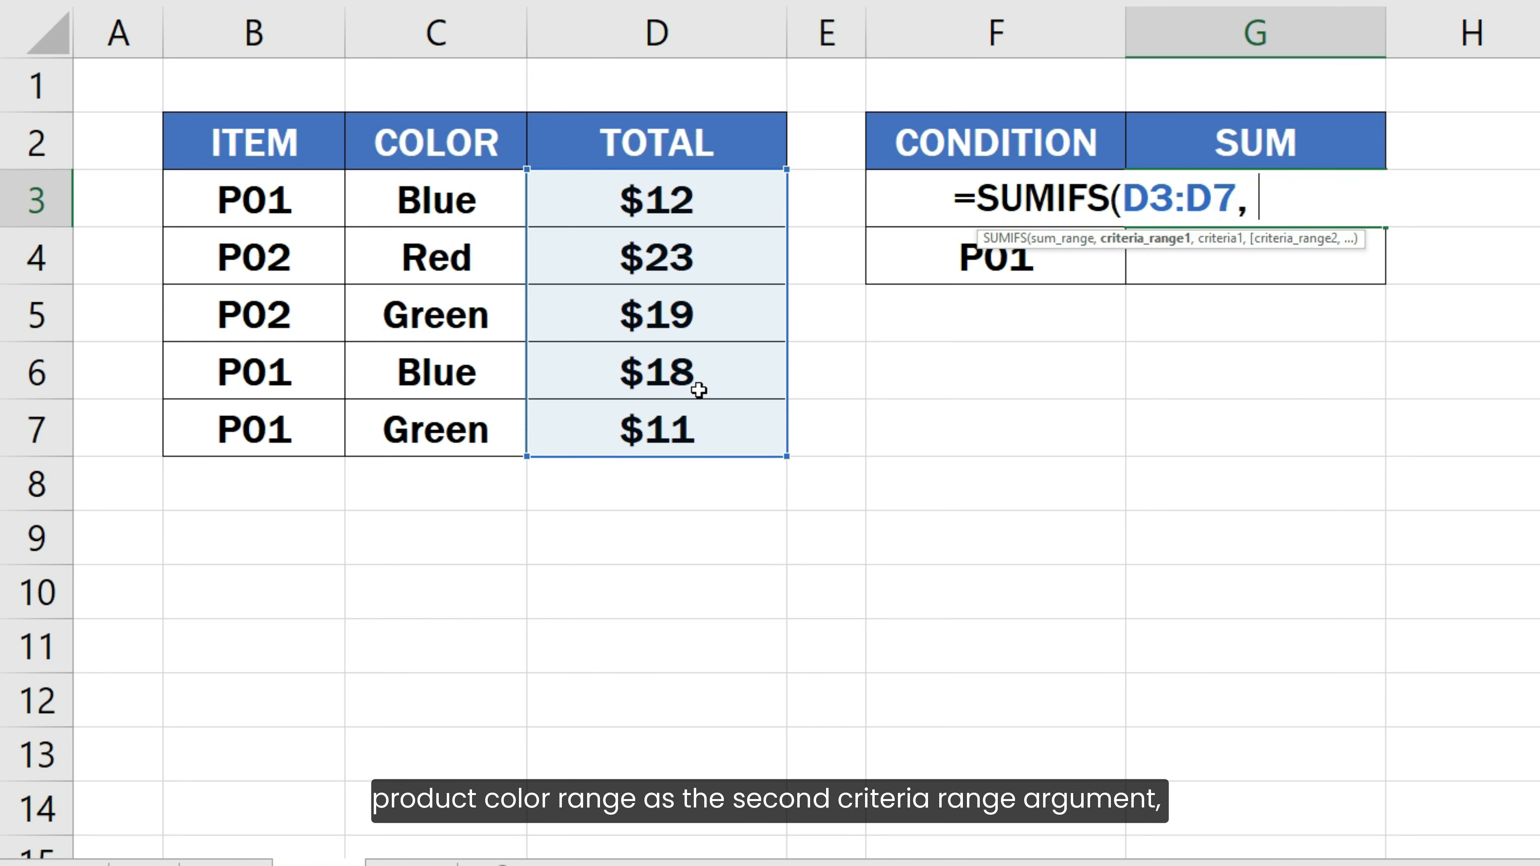
left_click_drag(489, 209, 490, 435)
type(", \"Bl")
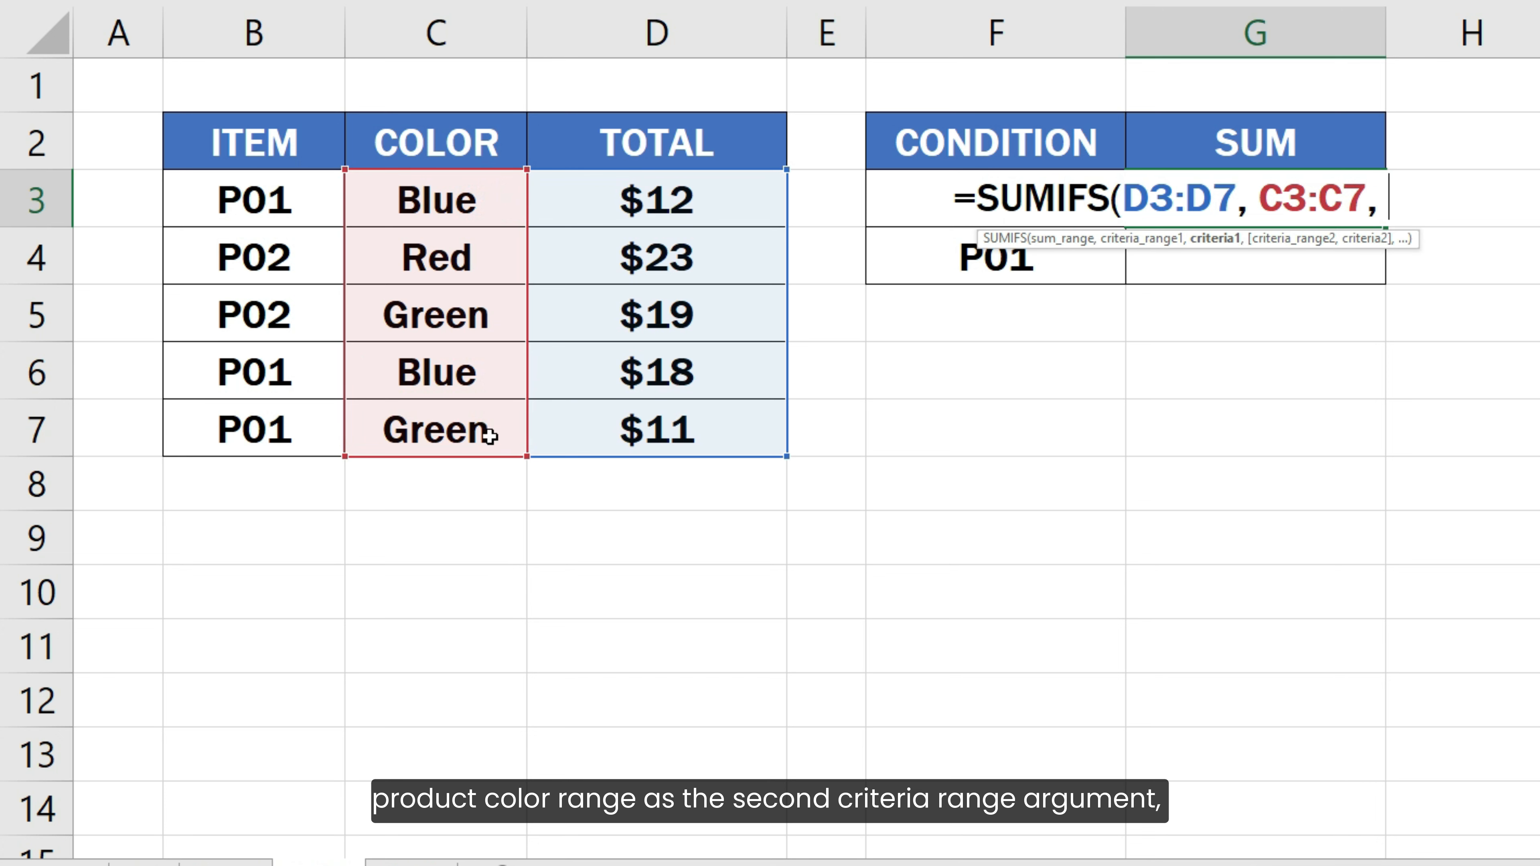
type("ue\")")
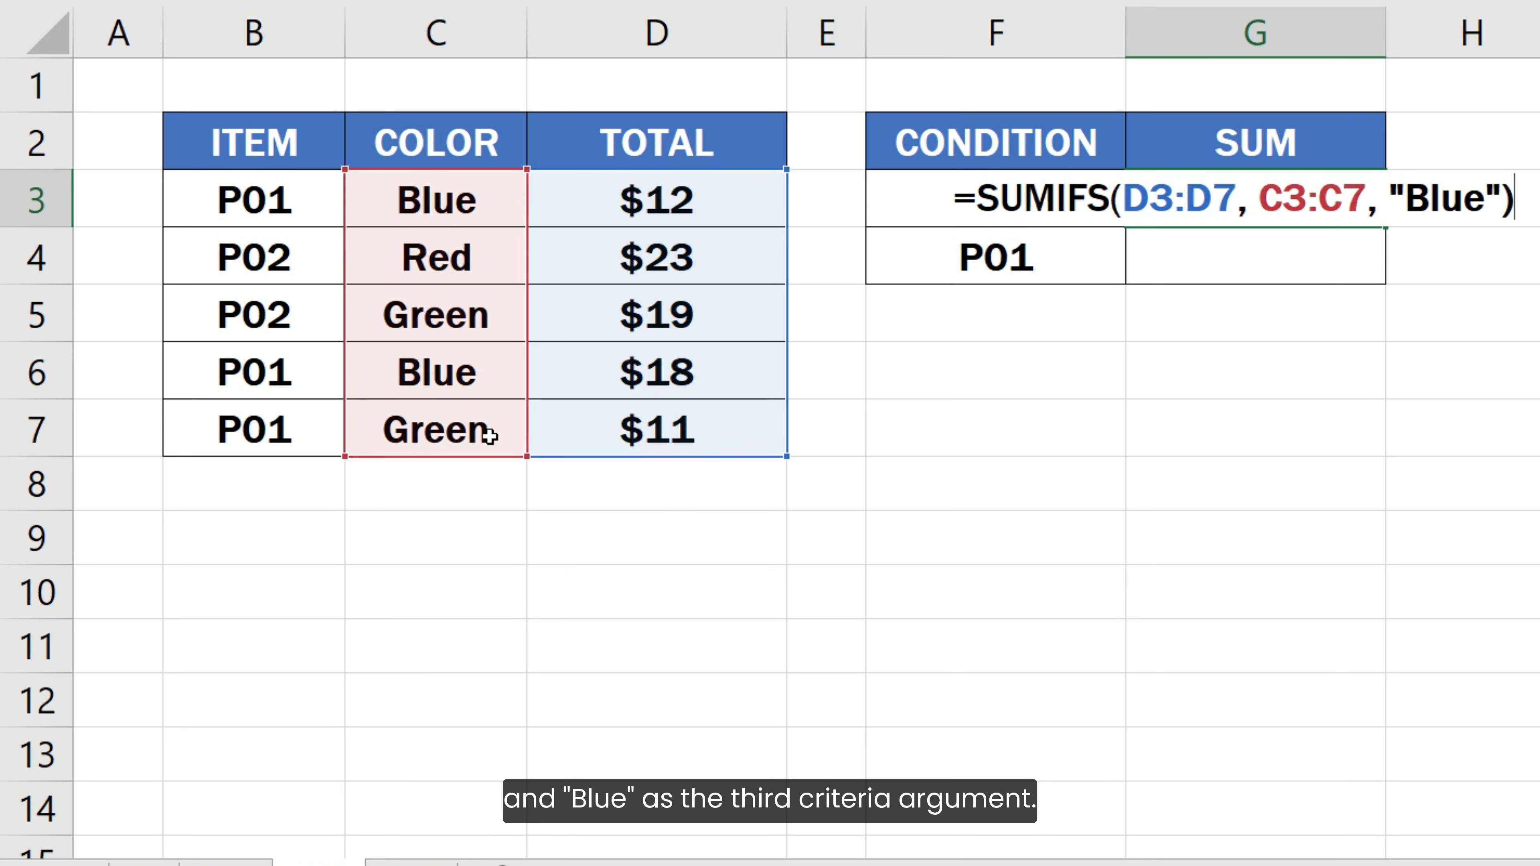
key("Return")
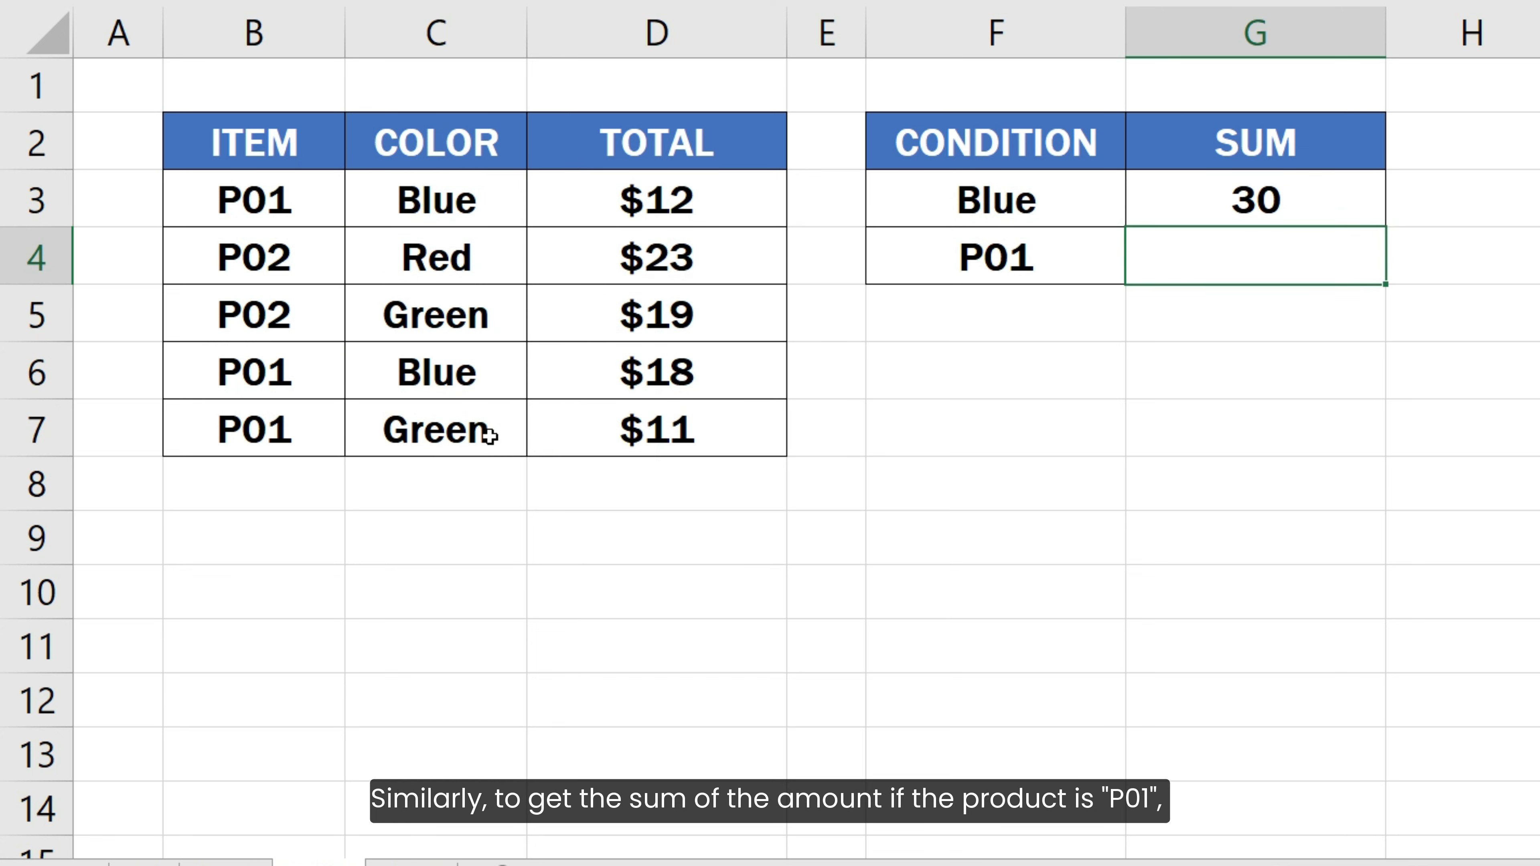
Enter the formula =SUMIFS(D3:D7, B3:B7, "P01") in G4 to sum the totals for item P01
type("=SUMIFS(")
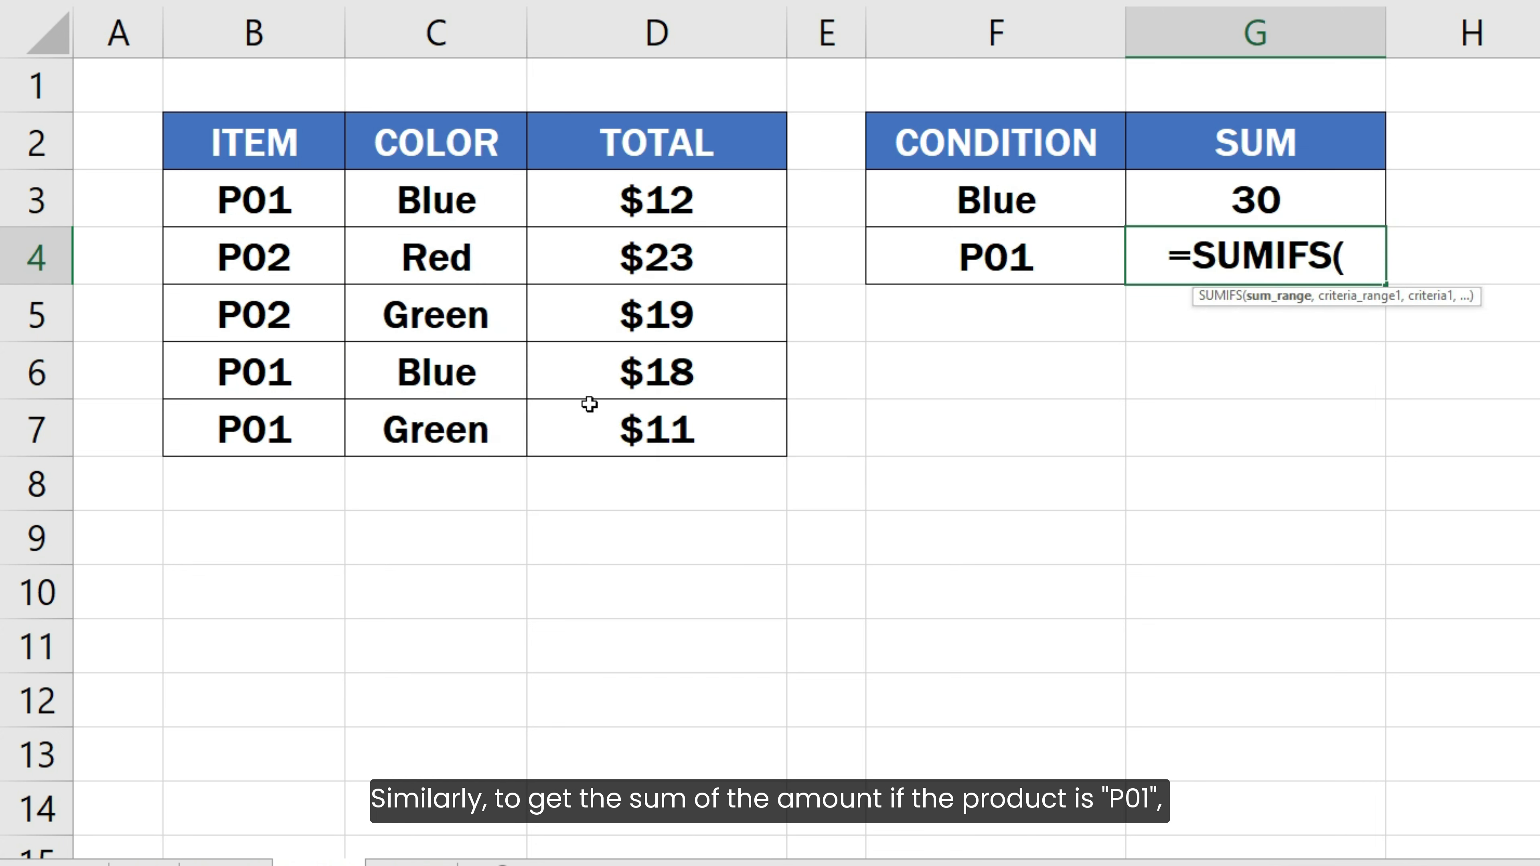
left_click_drag(625, 214, 630, 410)
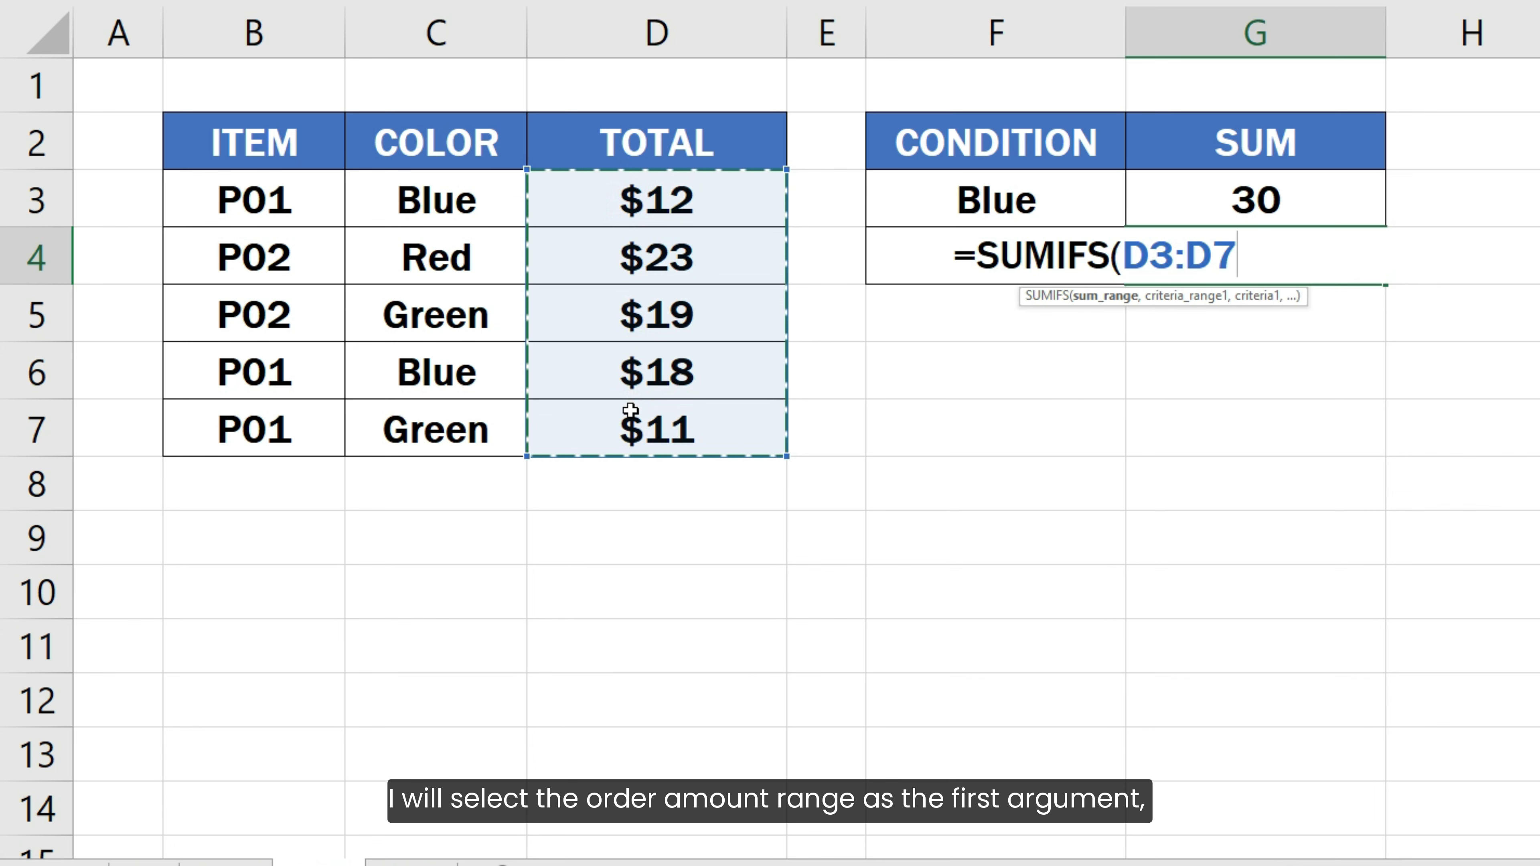
type(",")
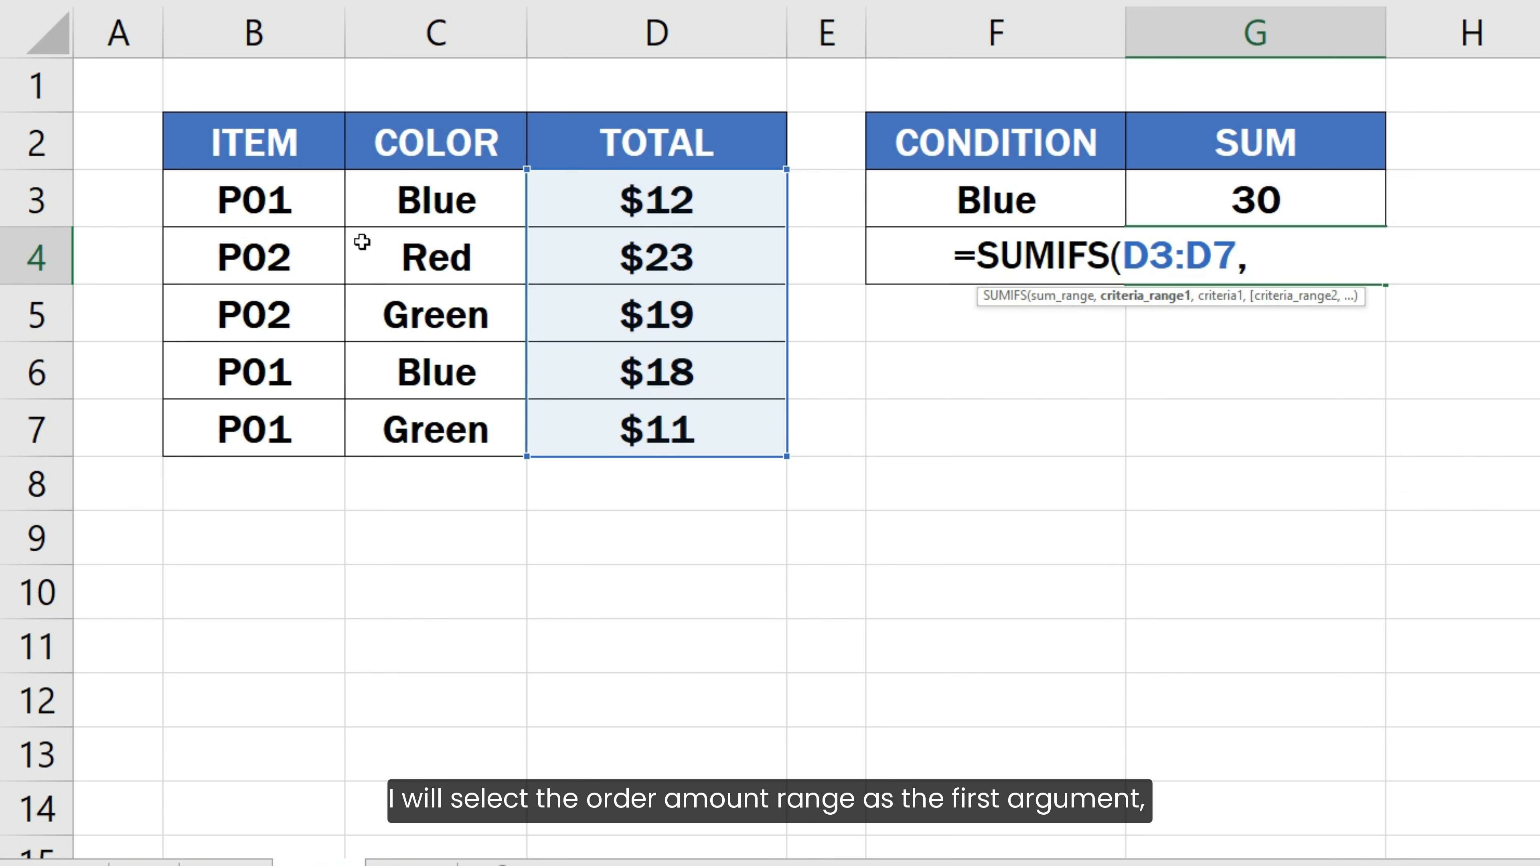
left_click_drag(315, 200, 322, 416)
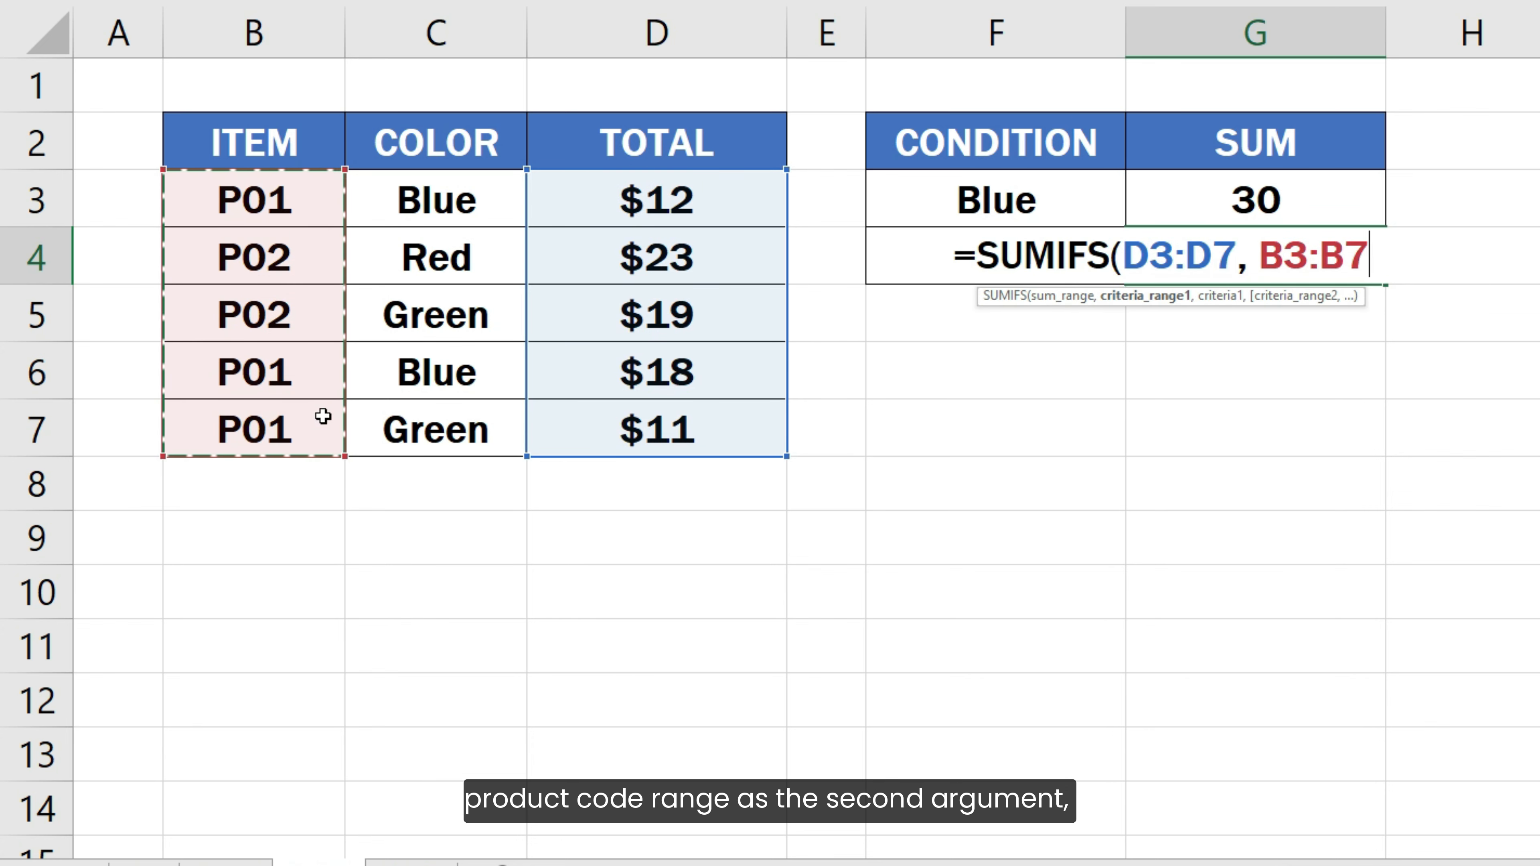
type(", \"P0")
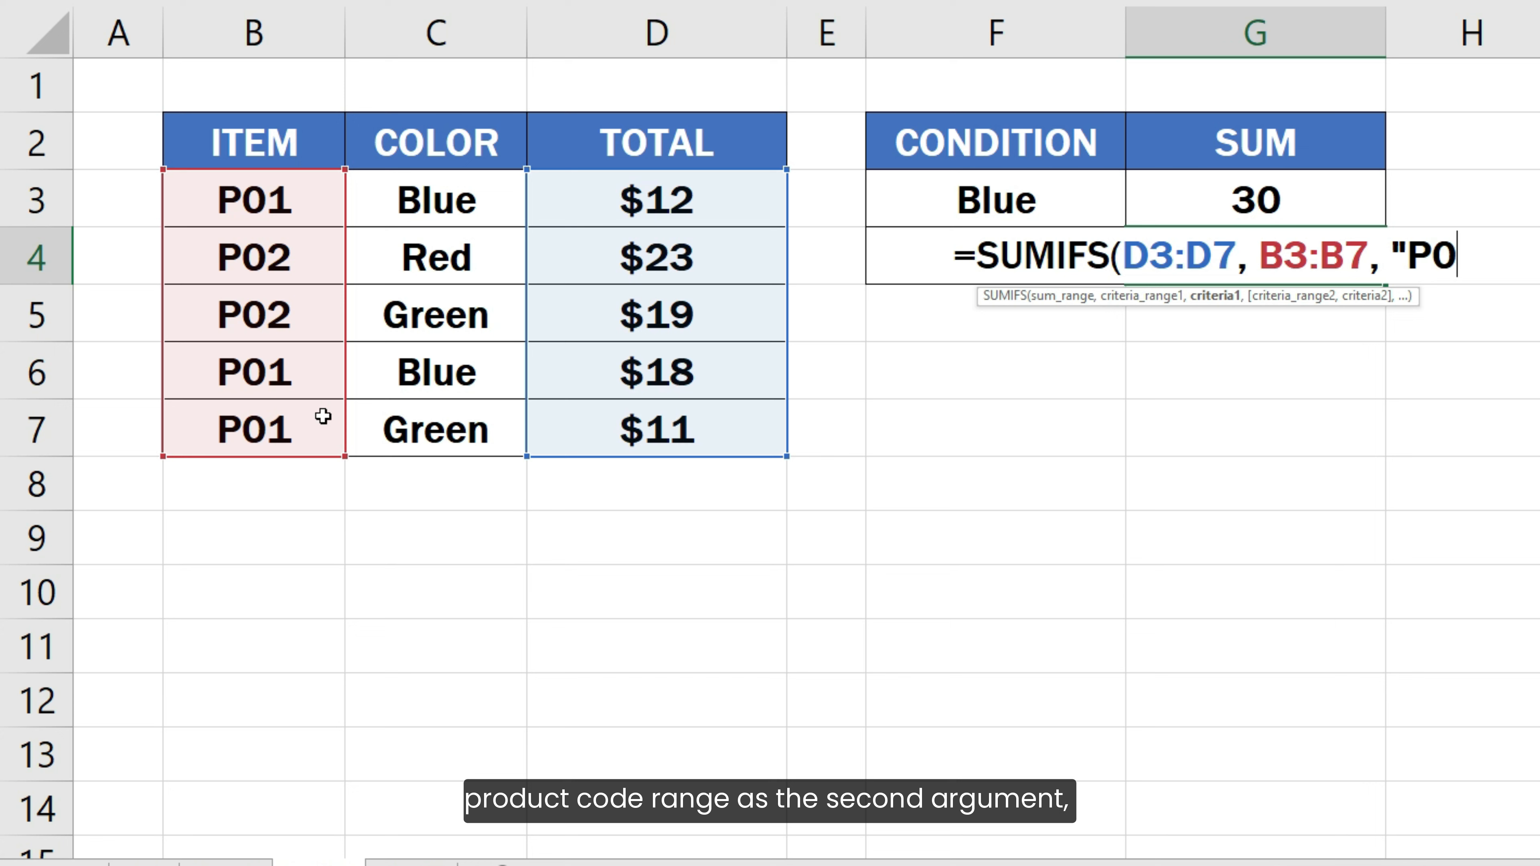
type("1\")")
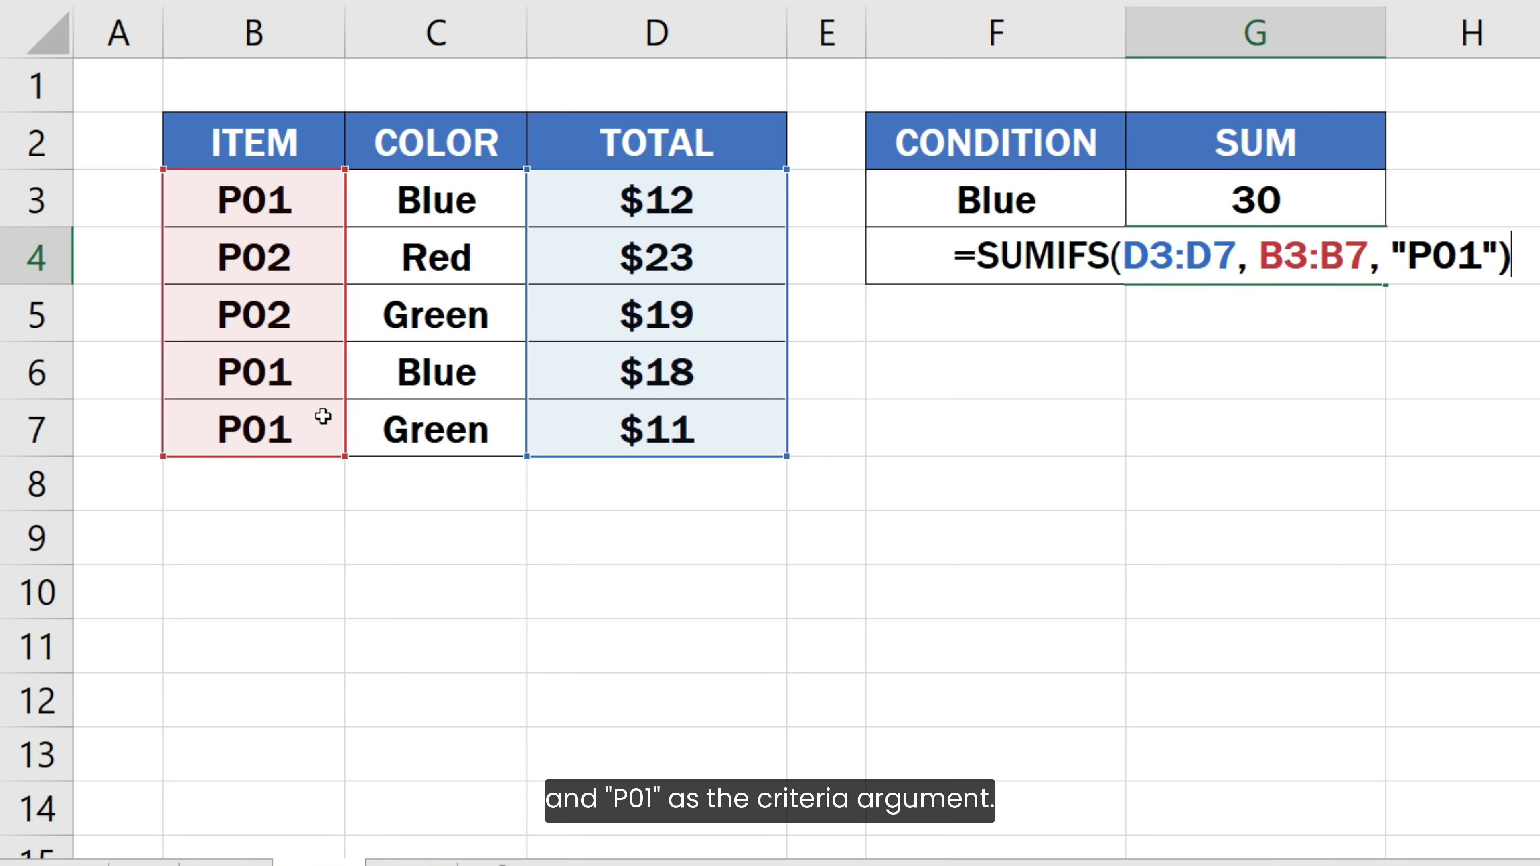
key("Return")
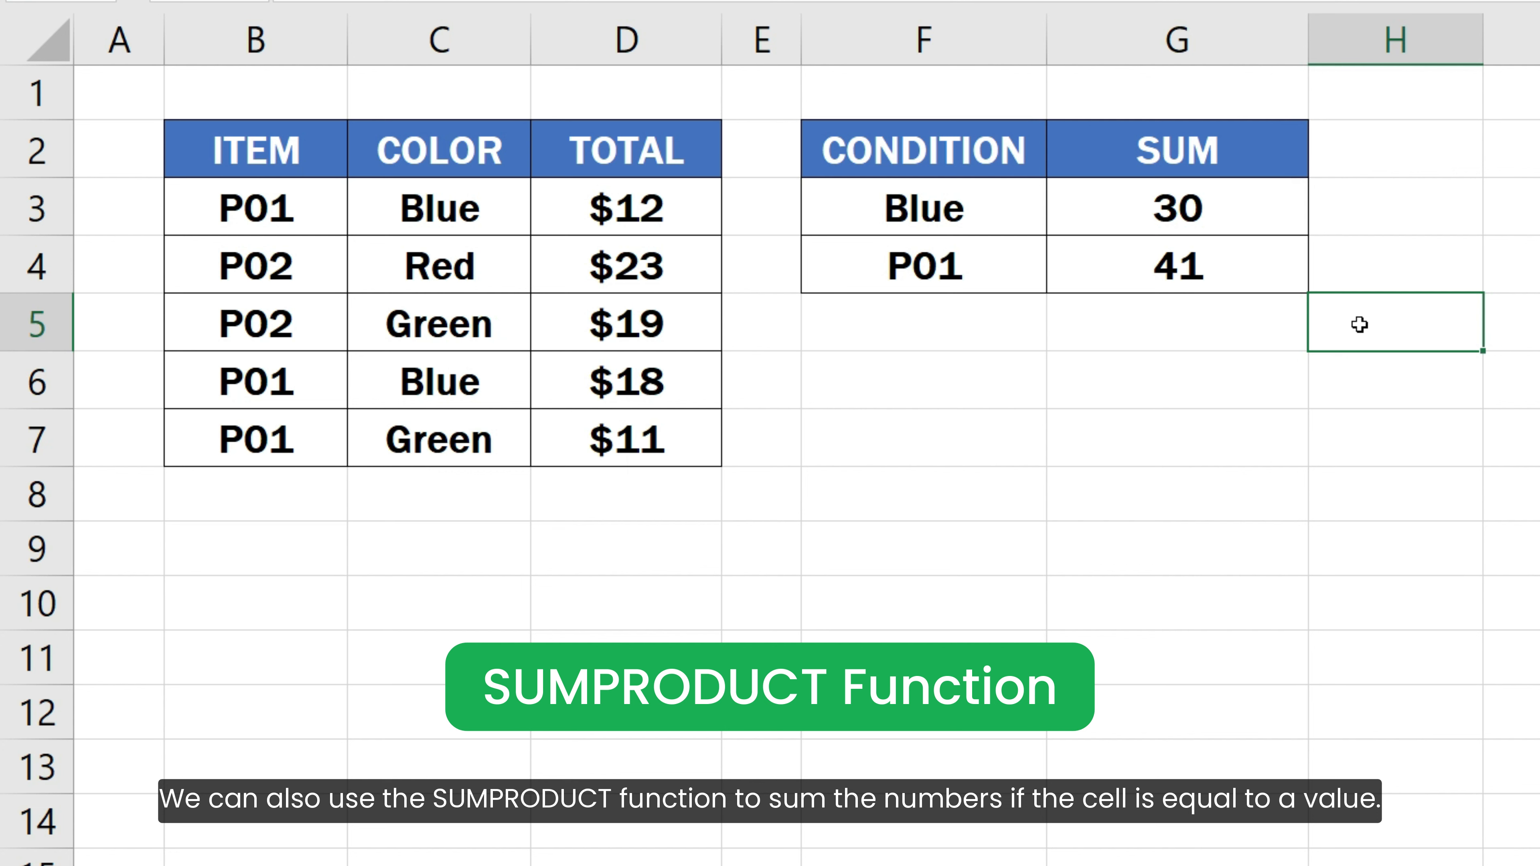
Open the SUMPRODUCT formula in G3 and evaluate its comparison C3:C7="Blue" in place
left_click(1246, 208)
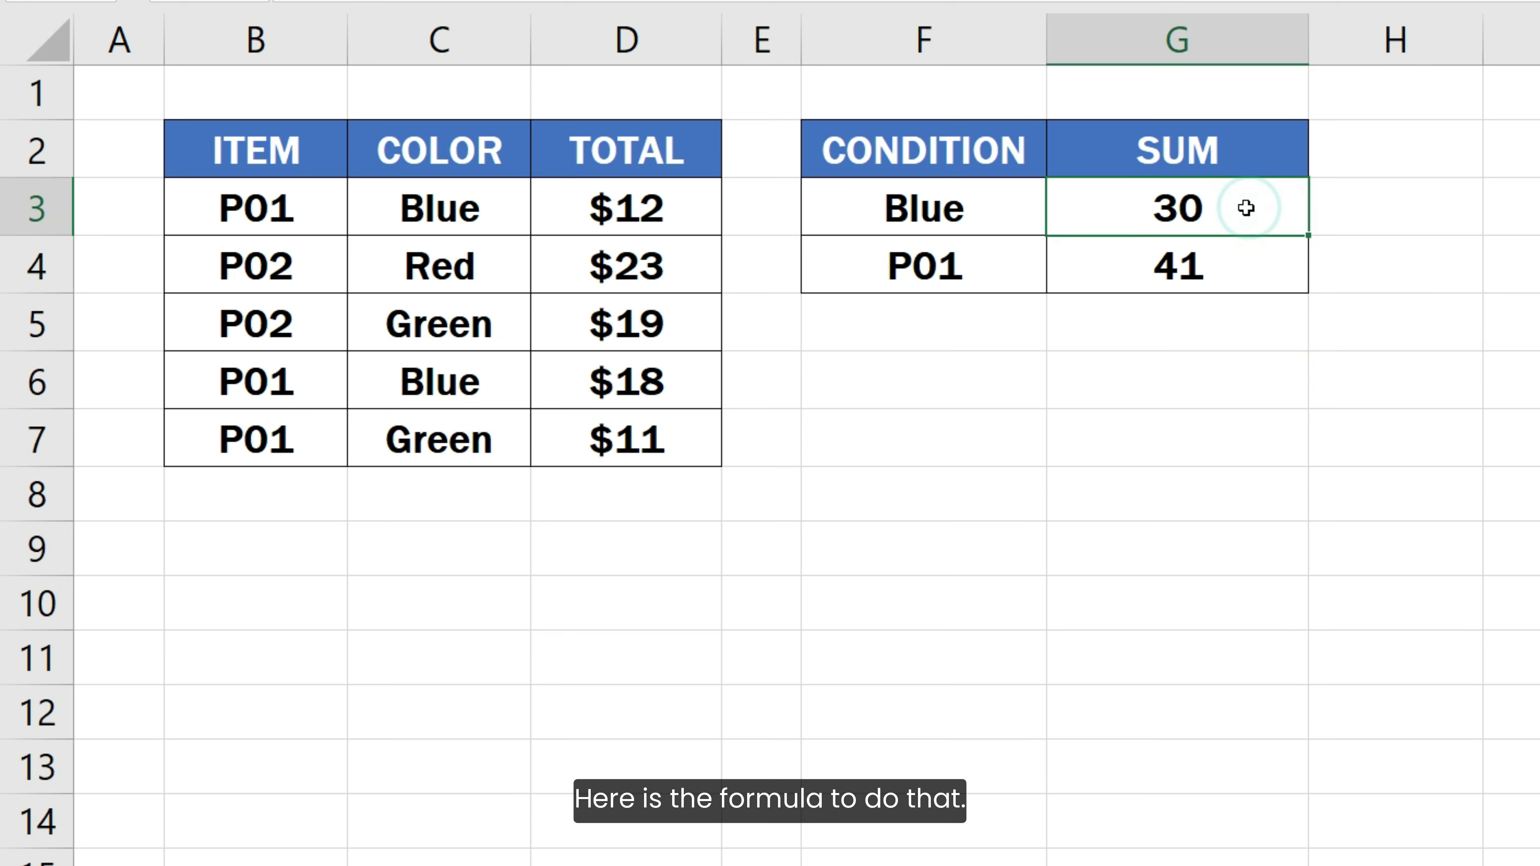
double_click(1246, 208)
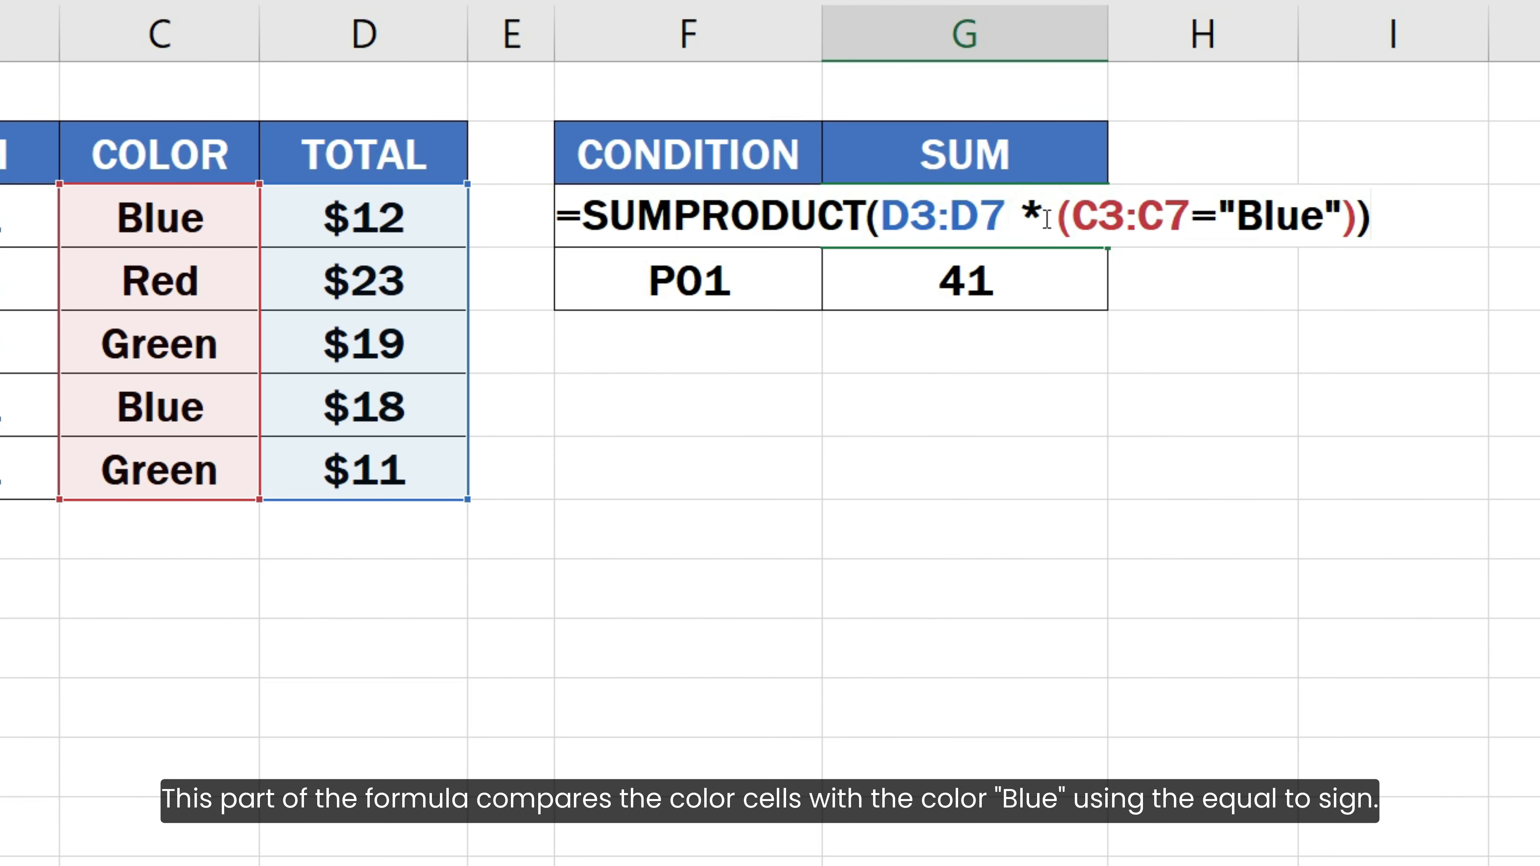
left_click(1047, 219)
left_click_drag(1071, 219, 1338, 222)
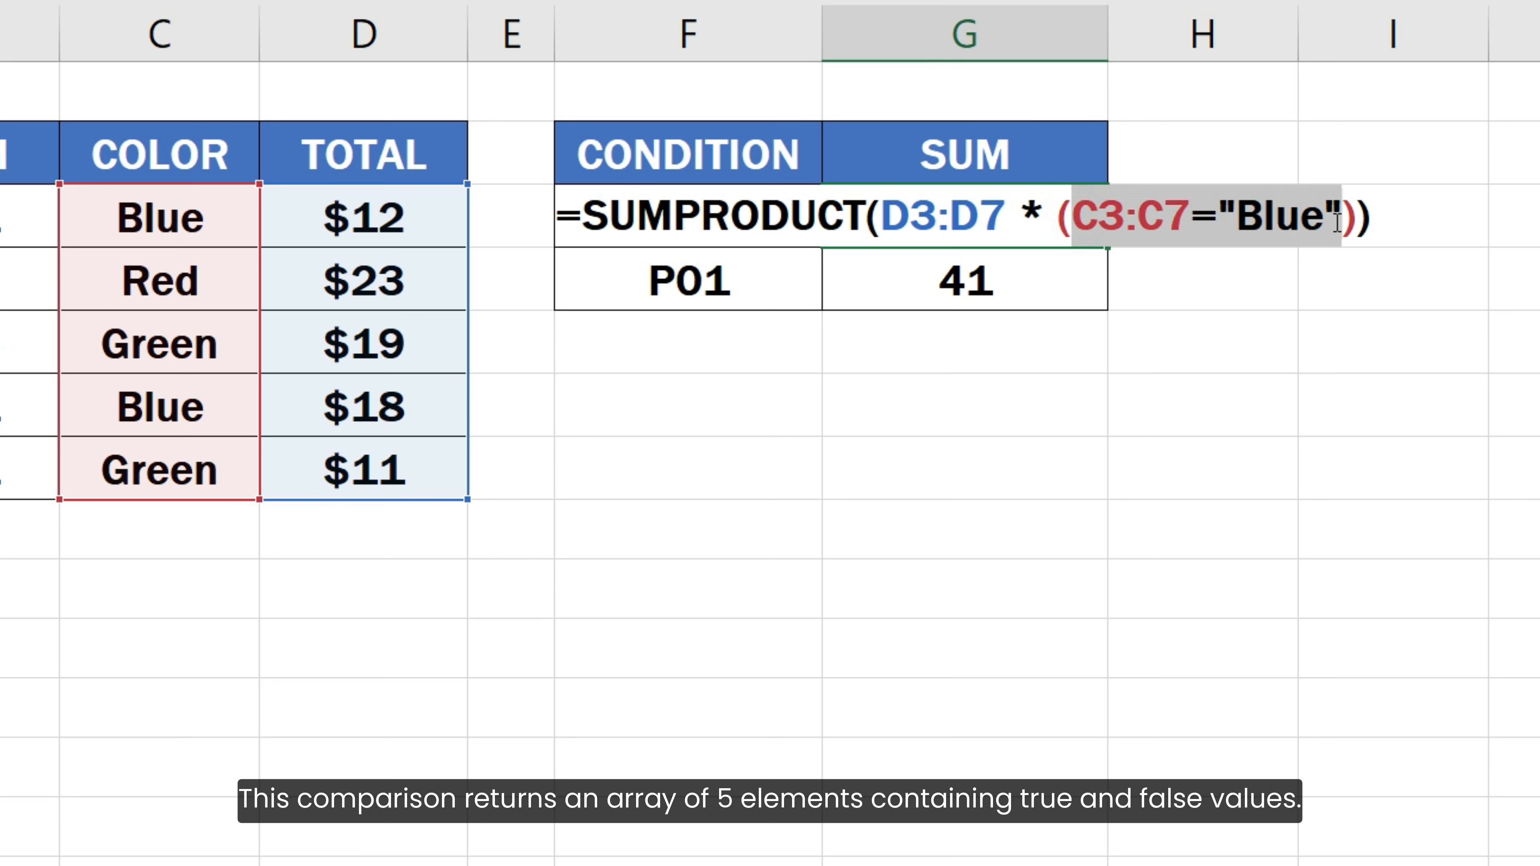
key("F9")
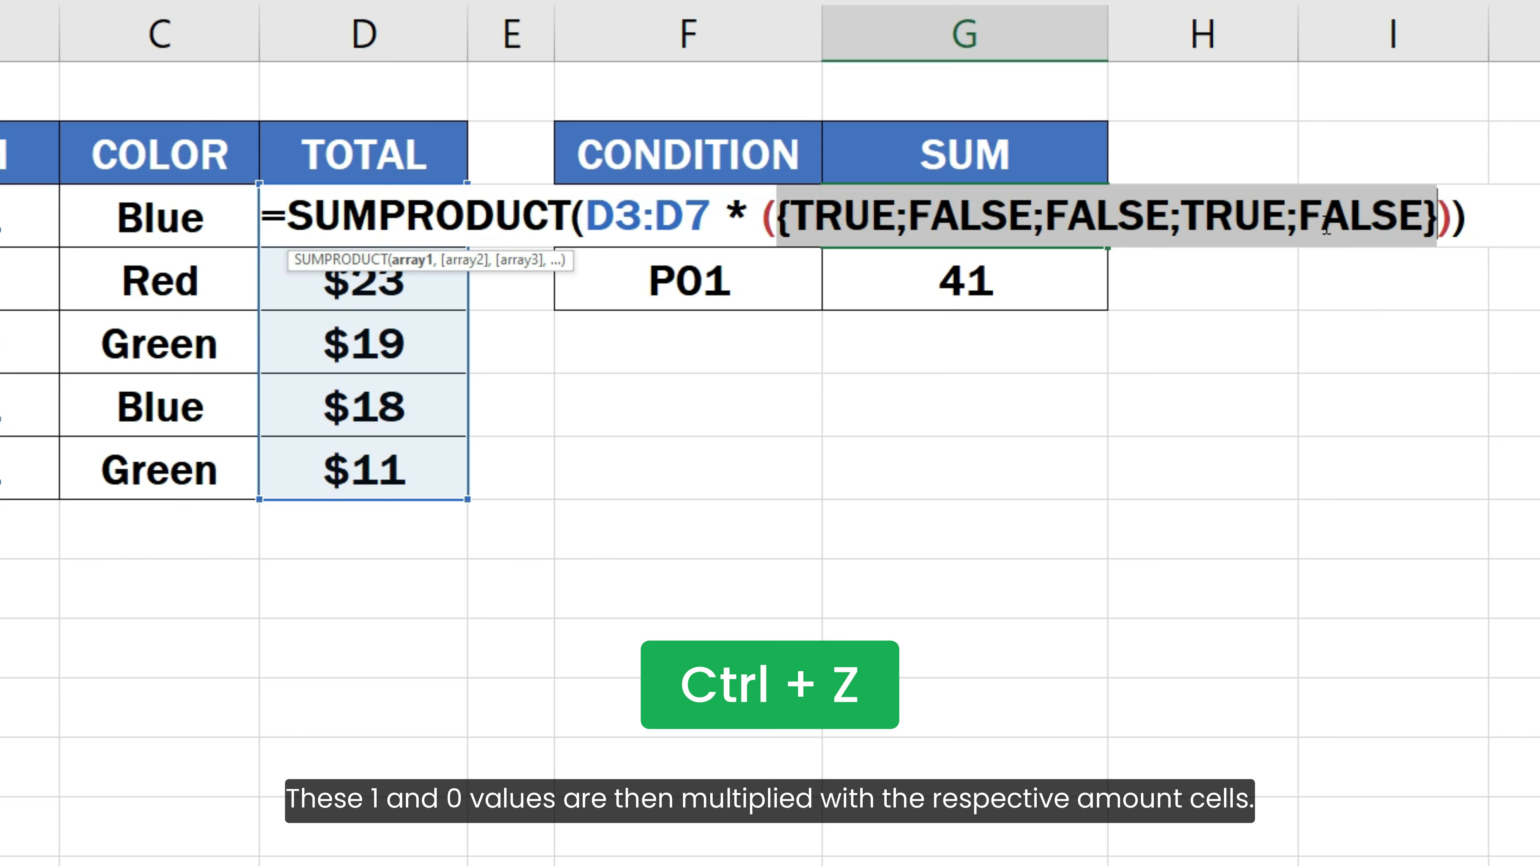
Undo the evaluation of the comparison and evaluate the whole product D3:D7 * (C3:C7="Blue") inside SUMPRODUCT
key("ctrl+z")
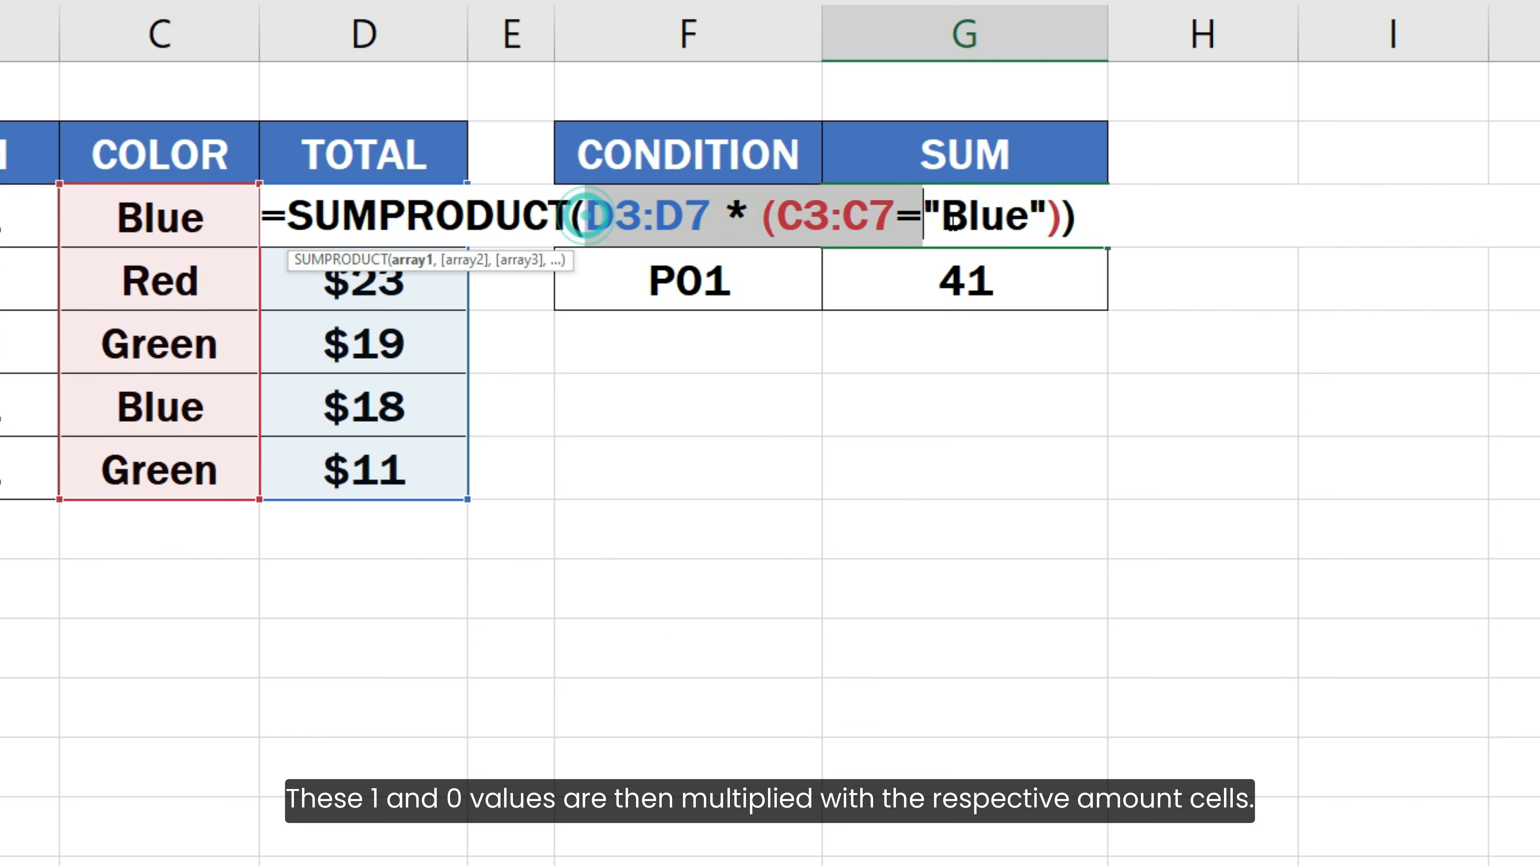
left_click_drag(586, 216, 1063, 220)
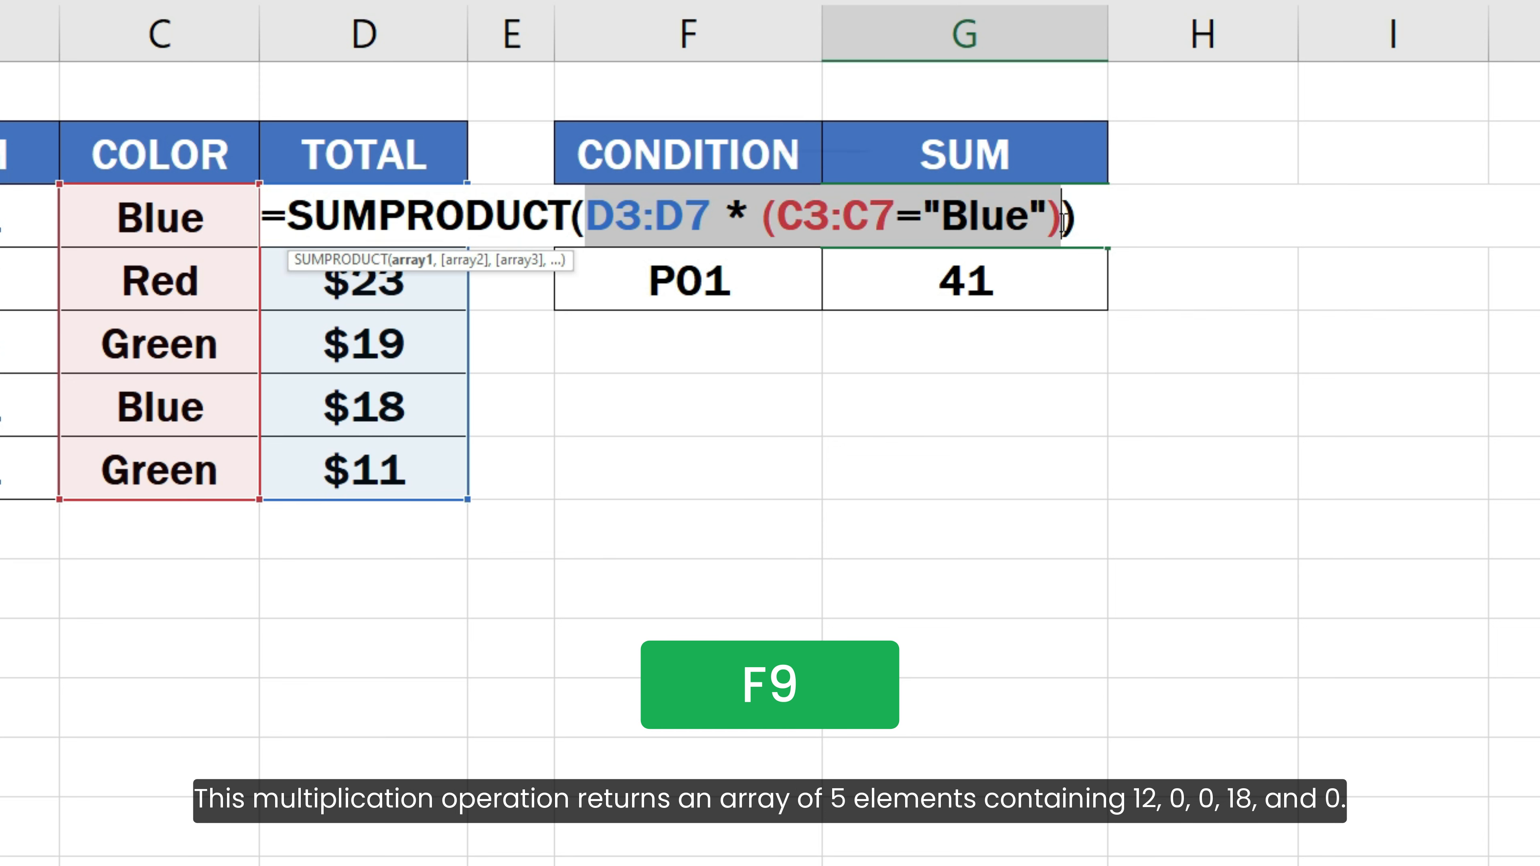
key("F9")
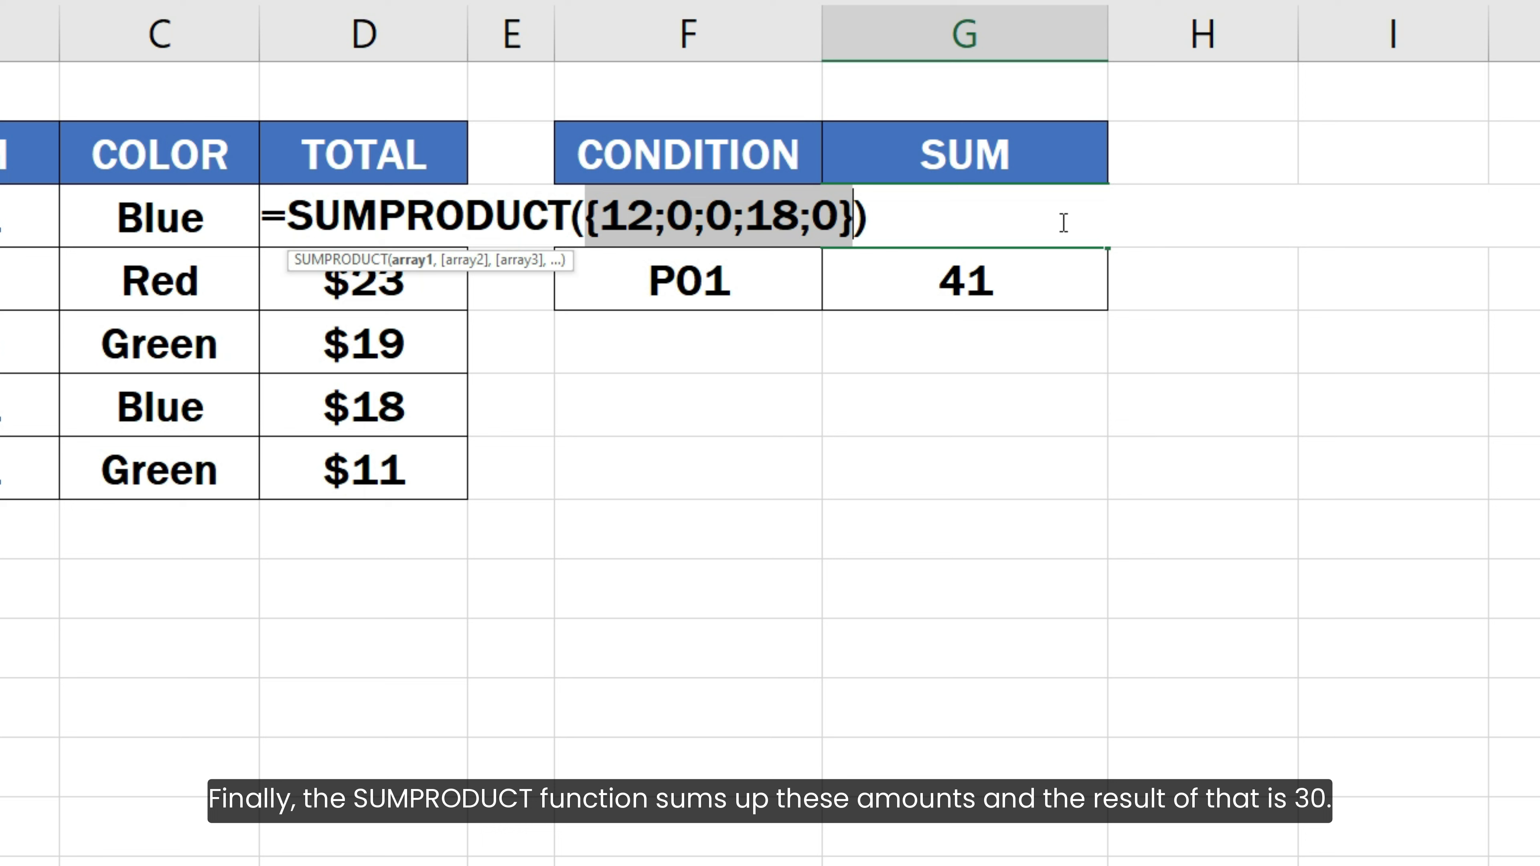
Undo the in-place evaluation of the product in G3 and commit the original formula =SUMPRODUCT(D3:D7 * (C3:C7="Blue"))
key("ctrl+z")
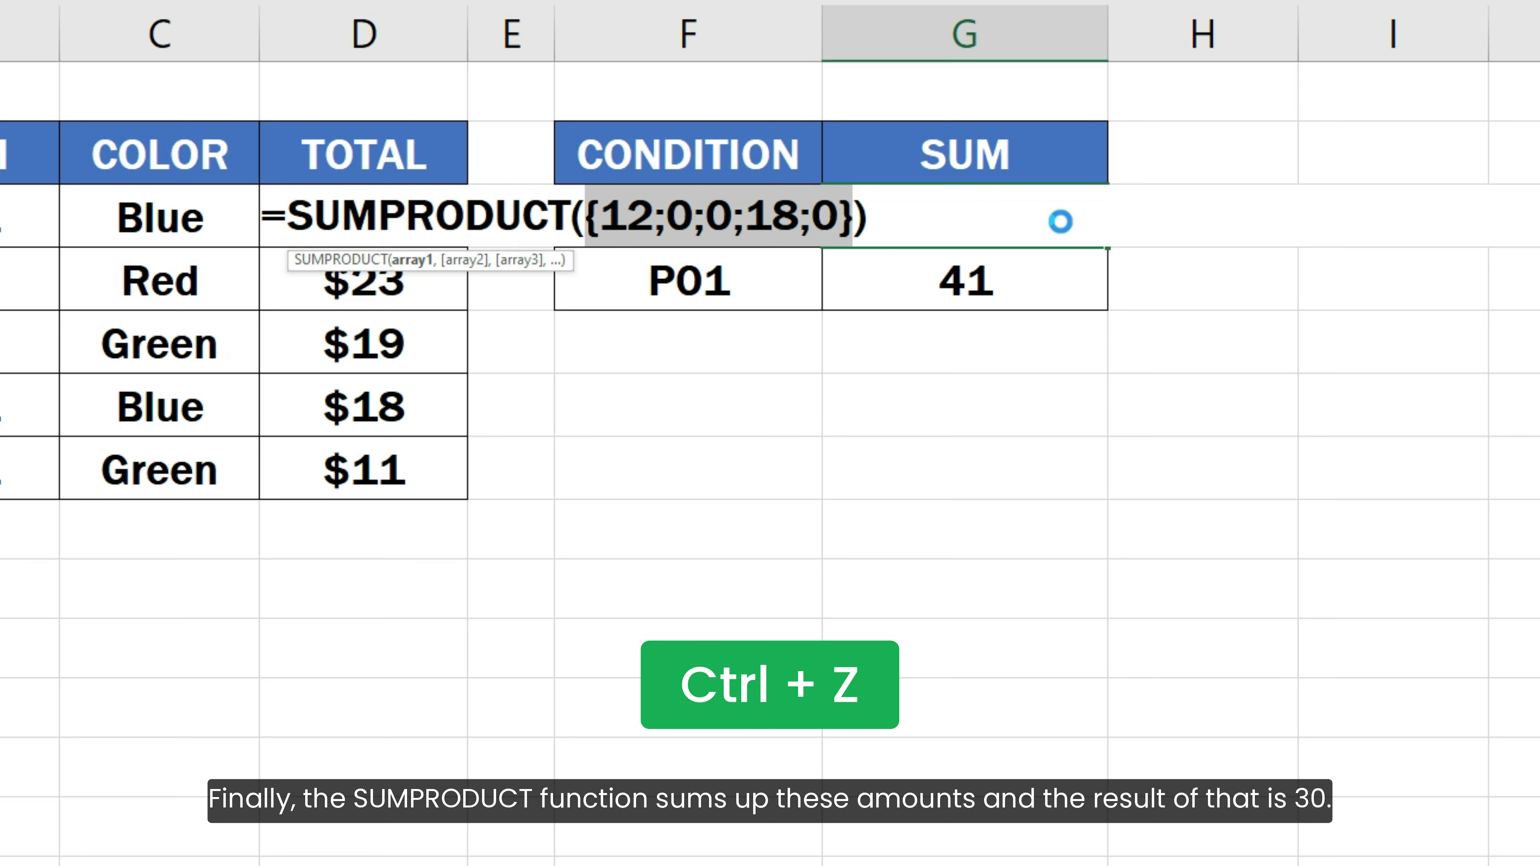
left_click(1093, 217)
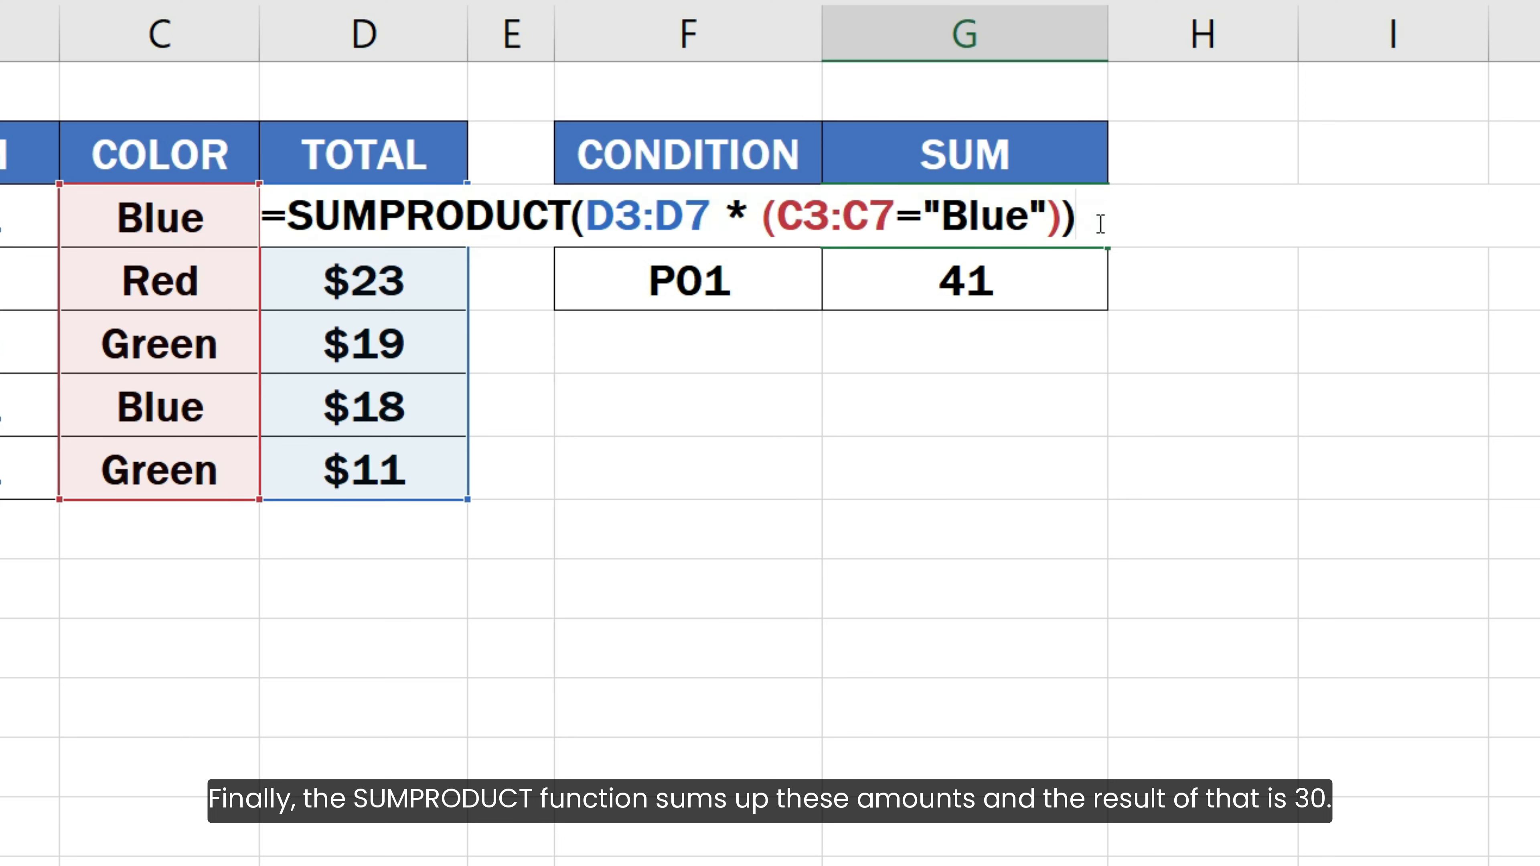
key("Return")
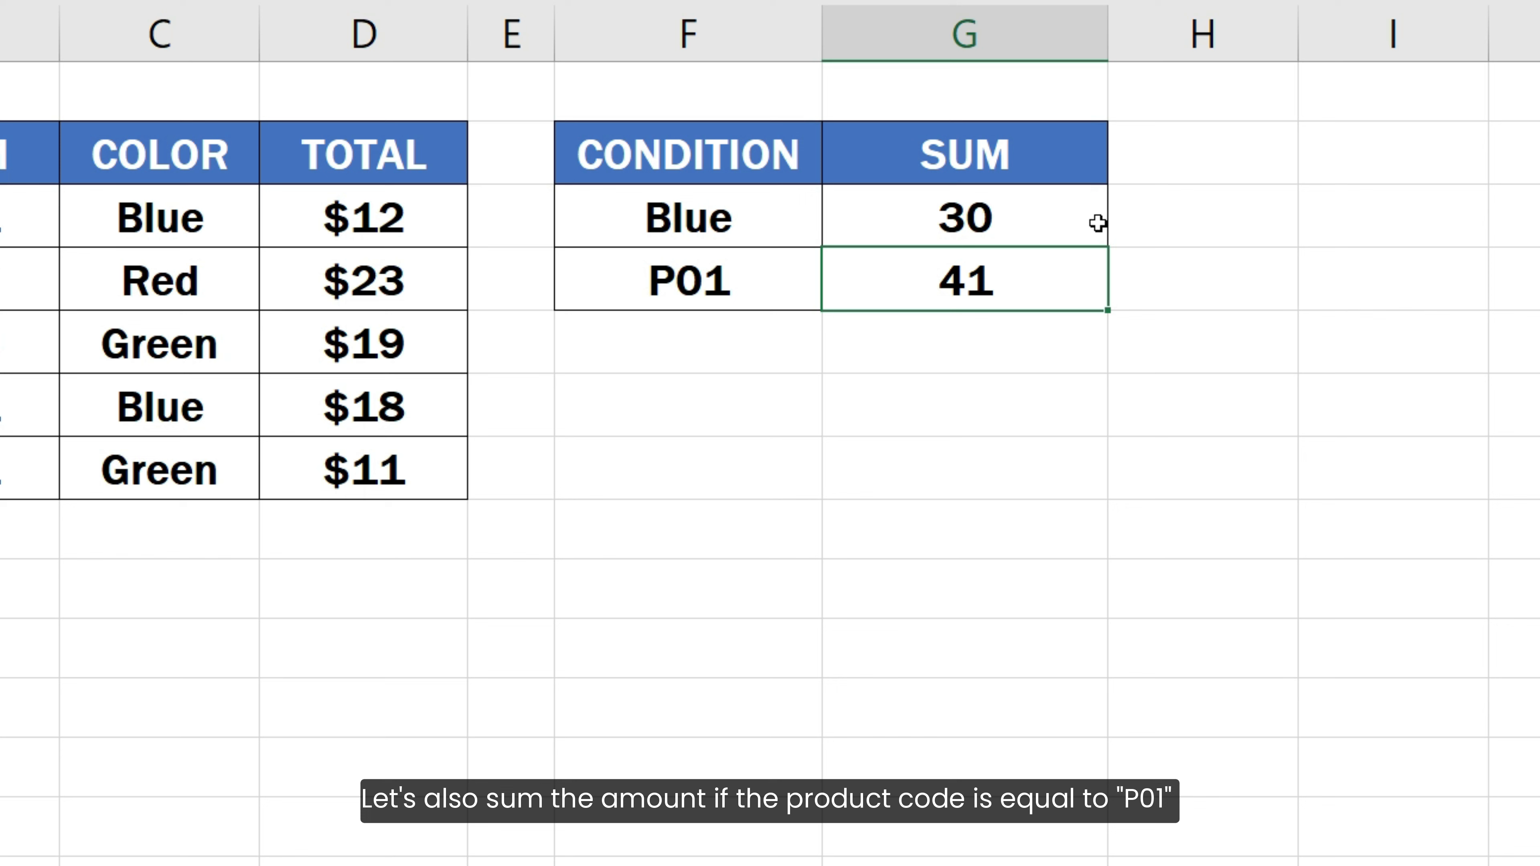
Open the SUMPRODUCT formula in G4, examine its comparison B3:B7="P01", and leave the cell without changing it
key("F2")
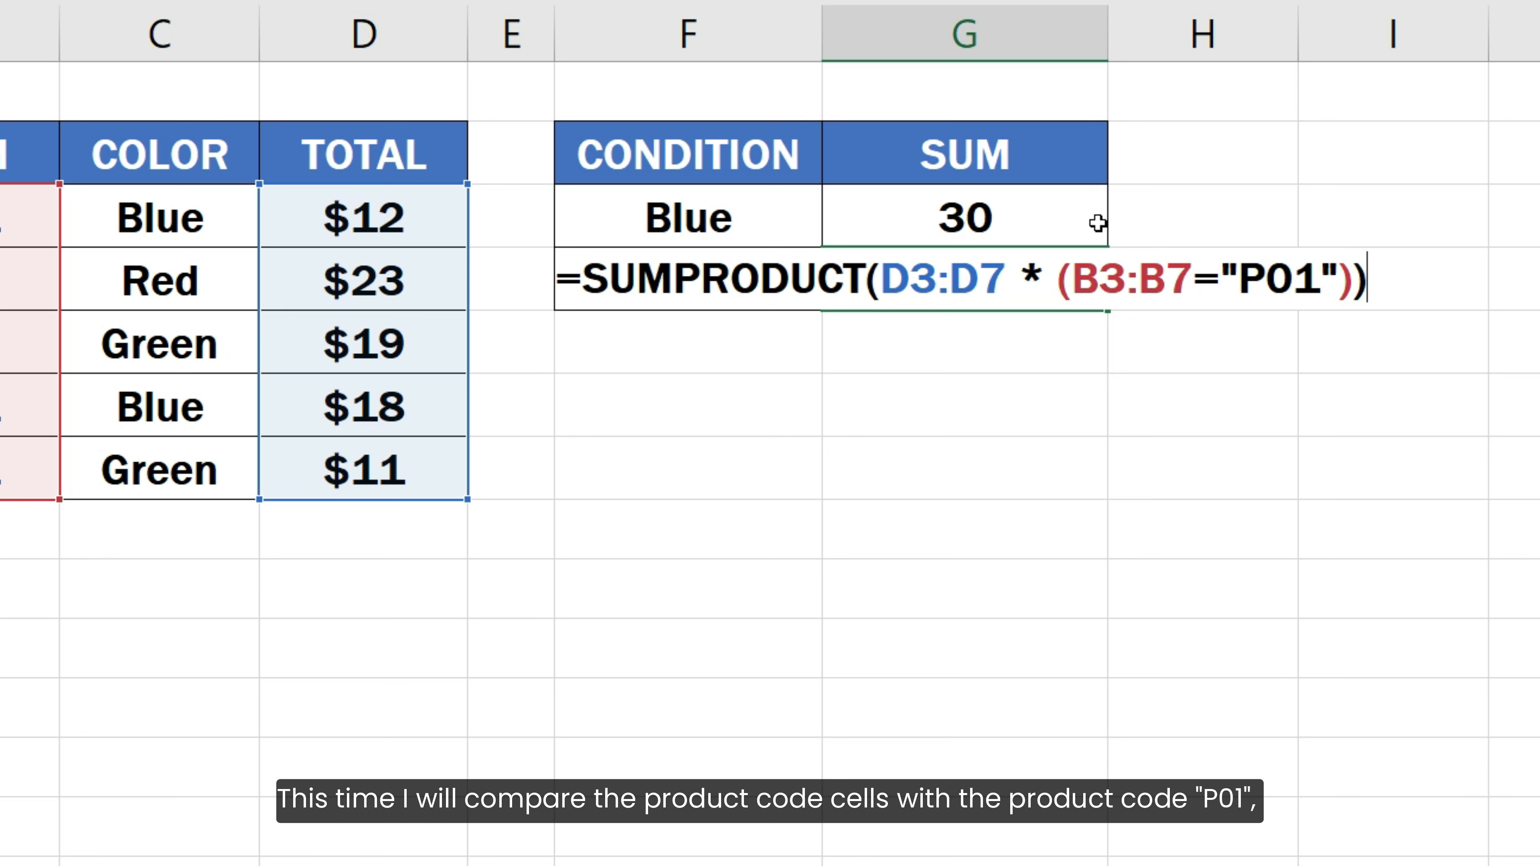
left_click_drag(1071, 282, 1337, 288)
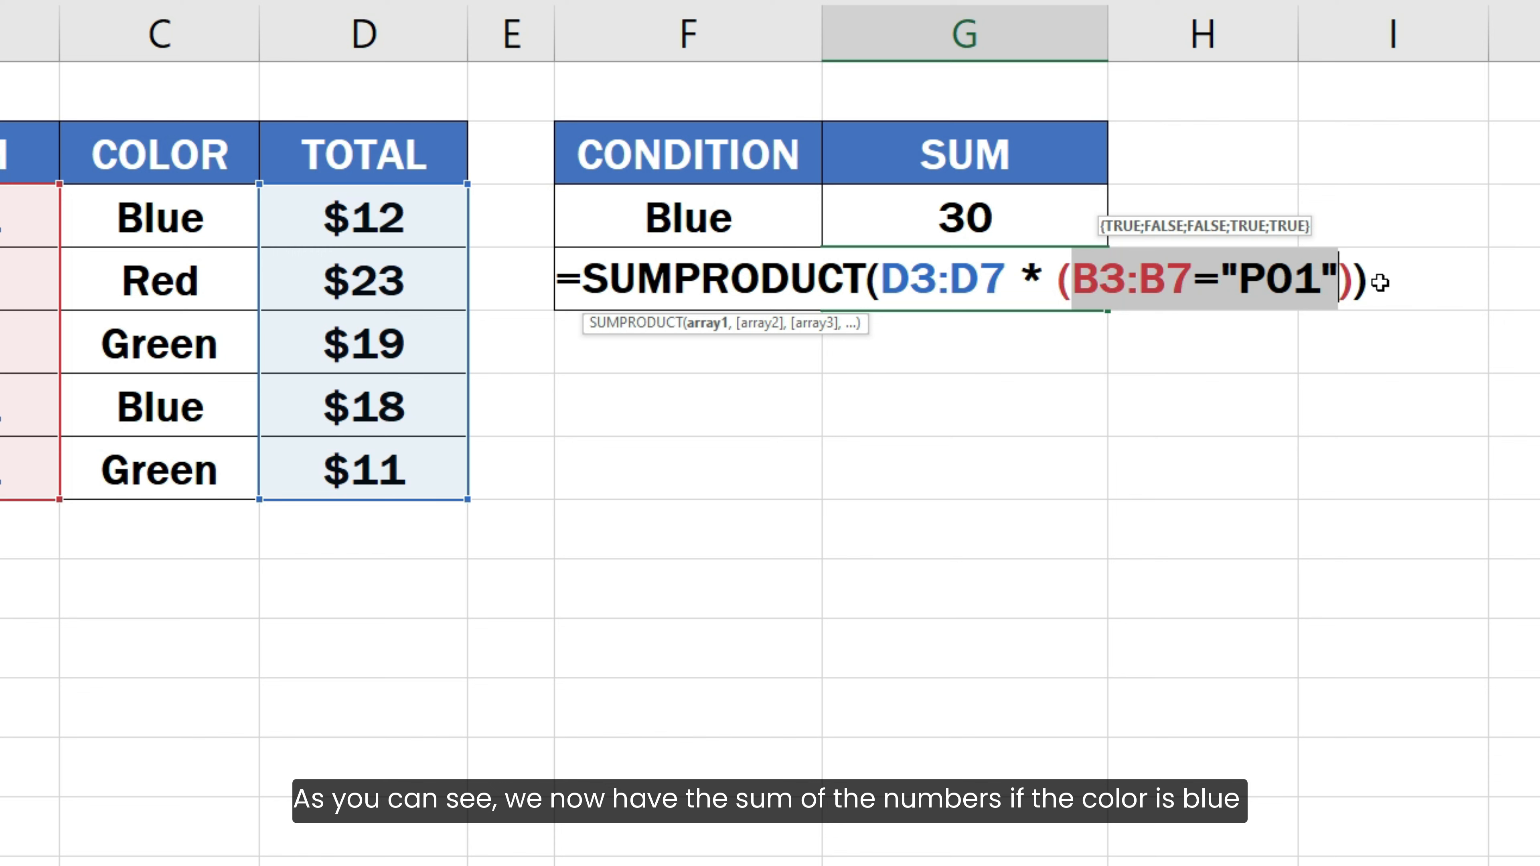
key("Escape")
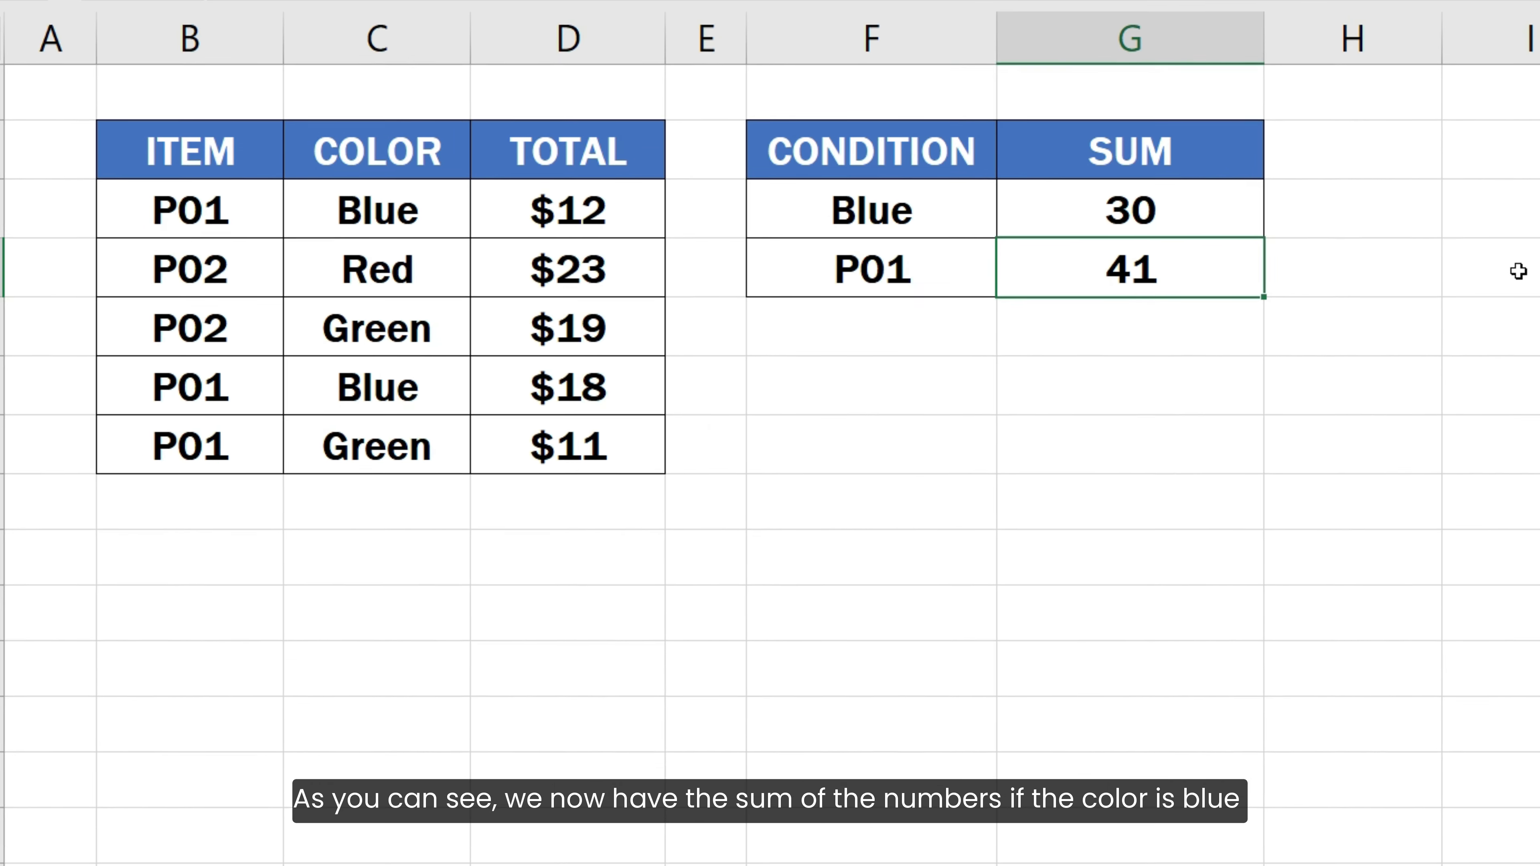